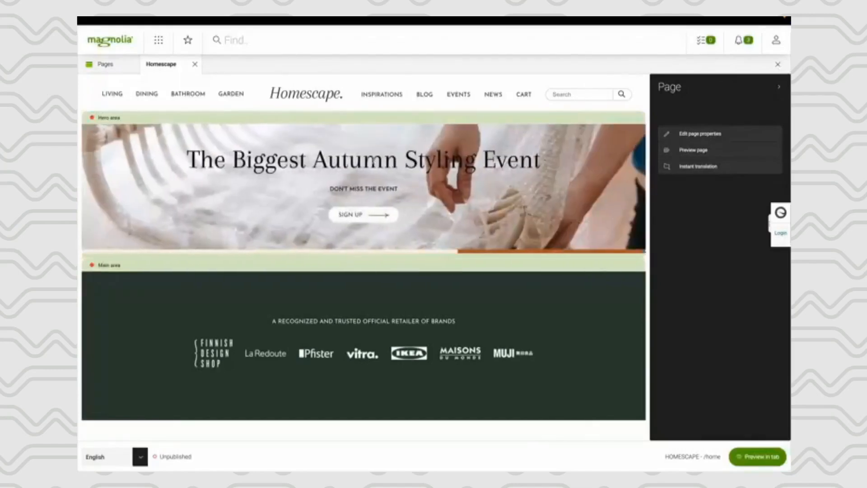
# - Inspect the campaign settings of the Merry Christmas banner component on the Homescape home page and close them without saving
pyautogui.scroll(-3, 374, 161)
pyautogui.scroll(-5, 385, 225)
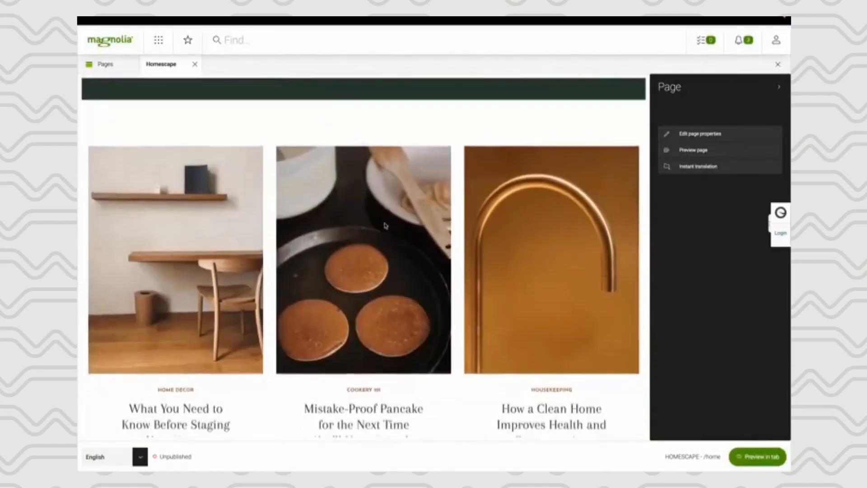
pyautogui.scroll(-4, 384, 224)
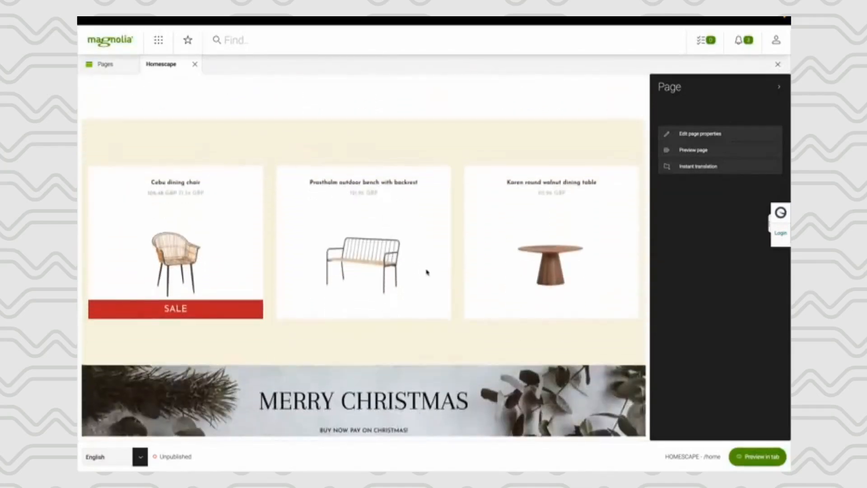
pyautogui.scroll(-3, 426, 272)
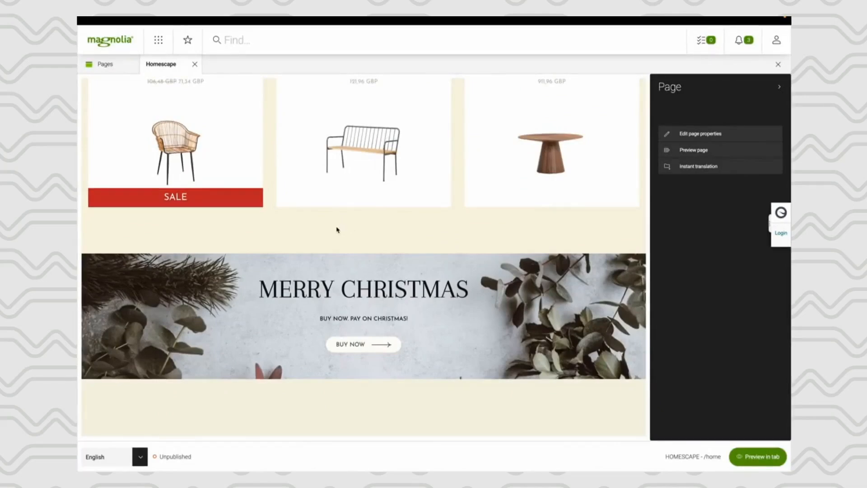
pyautogui.click(382, 240)
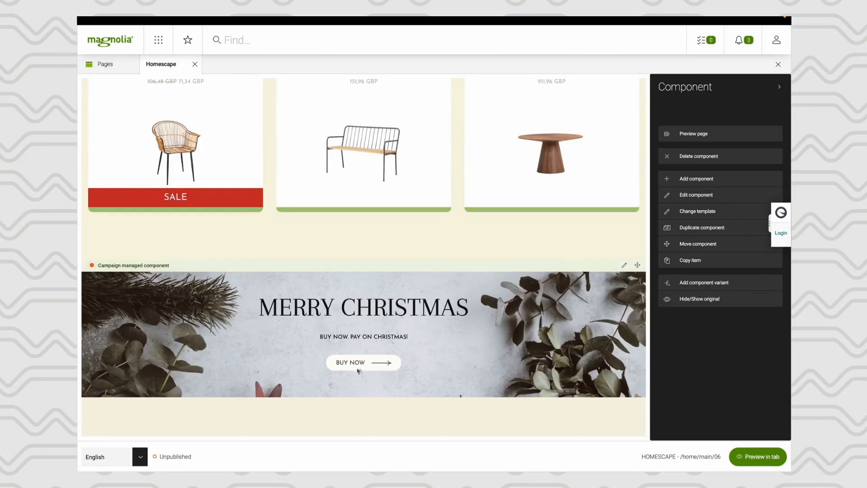
pyautogui.click(622, 265)
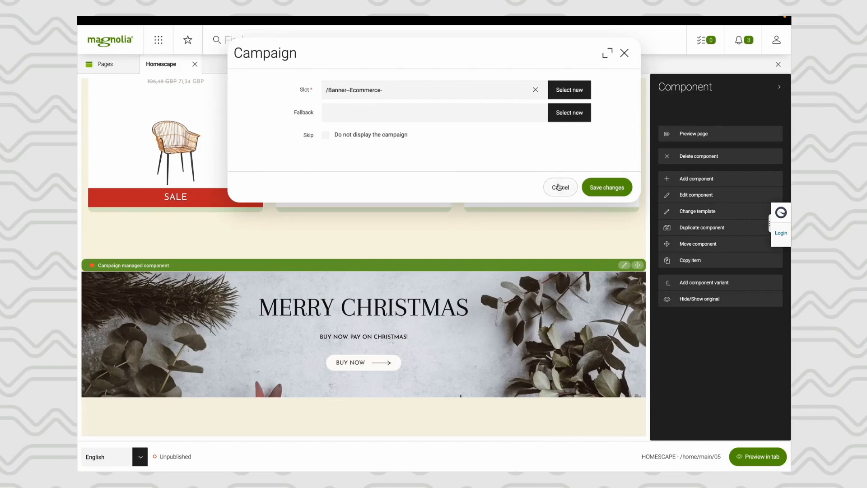
pyautogui.click(559, 187)
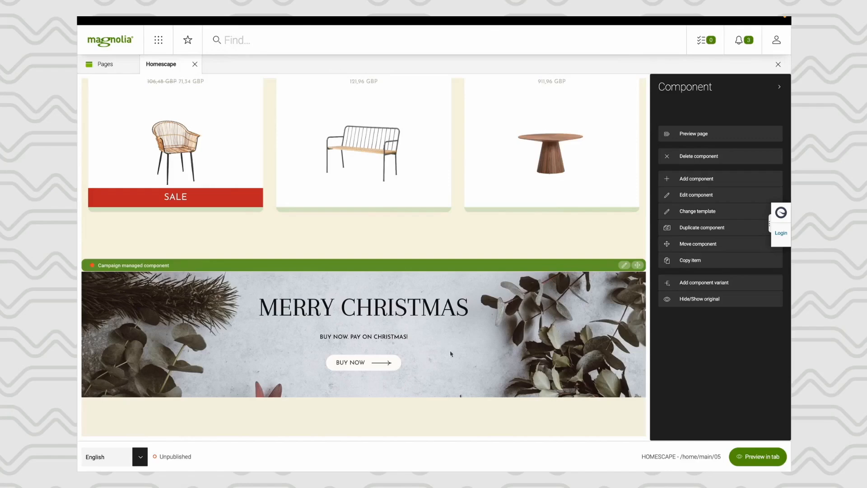
# - Preview the Homescape page and examine the campaign banner below the products in the Living category
pyautogui.scroll(-1, 468, 344)
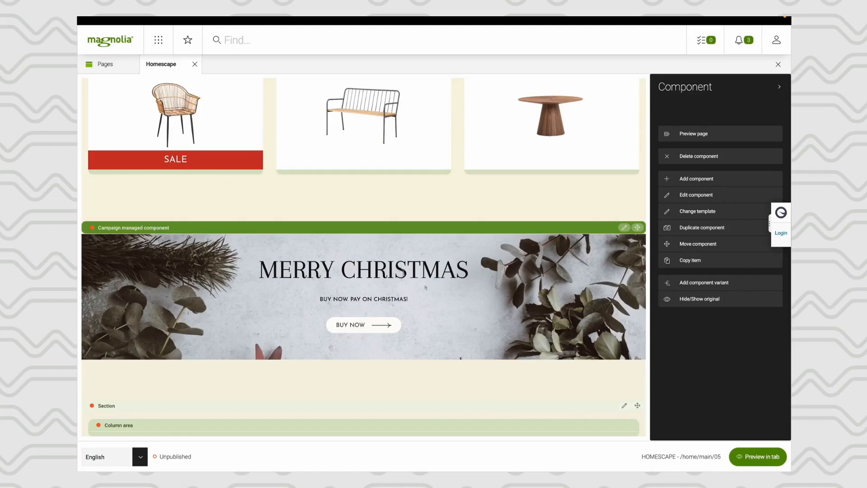
pyautogui.scroll(15, 383, 231)
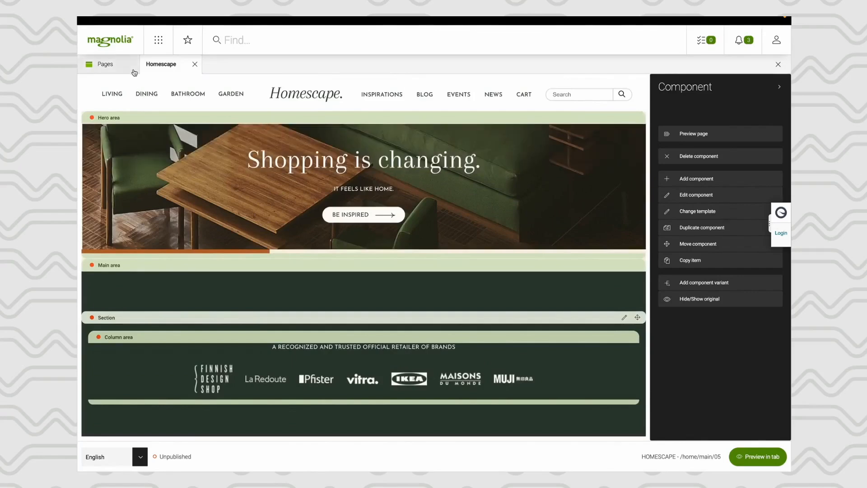
pyautogui.click(113, 96)
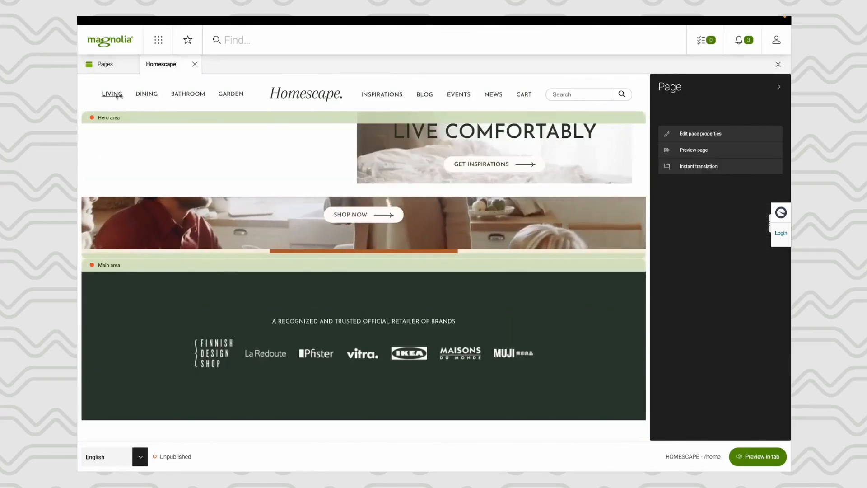
pyautogui.click(703, 152)
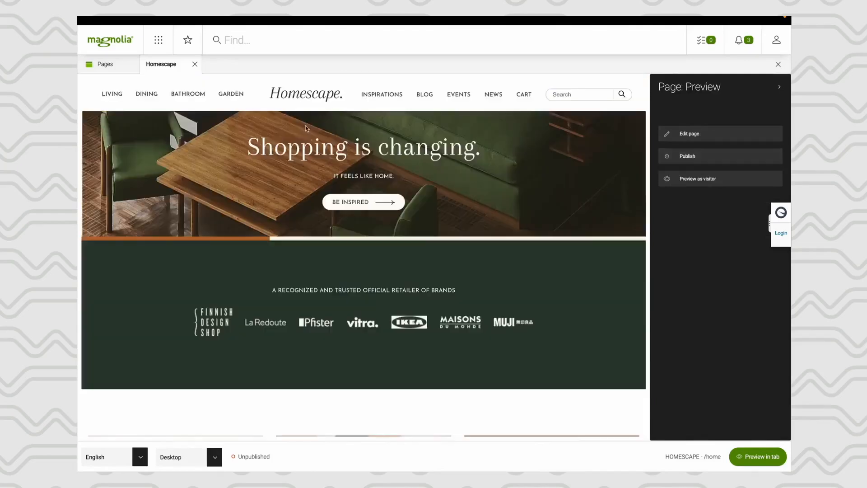
pyautogui.click(117, 96)
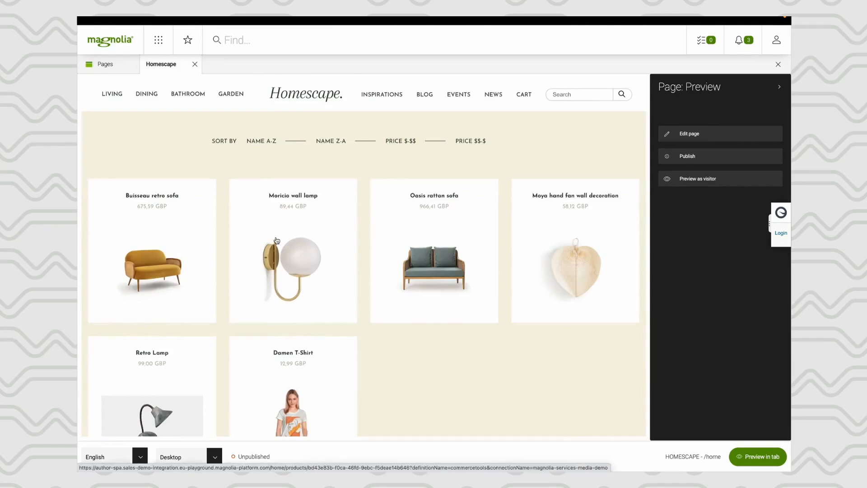
pyautogui.scroll(-5, 277, 240)
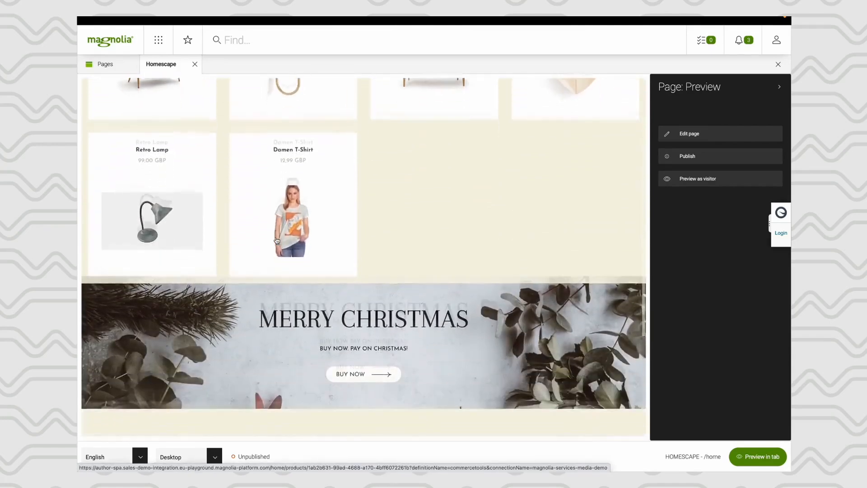
pyautogui.scroll(-2, 276, 240)
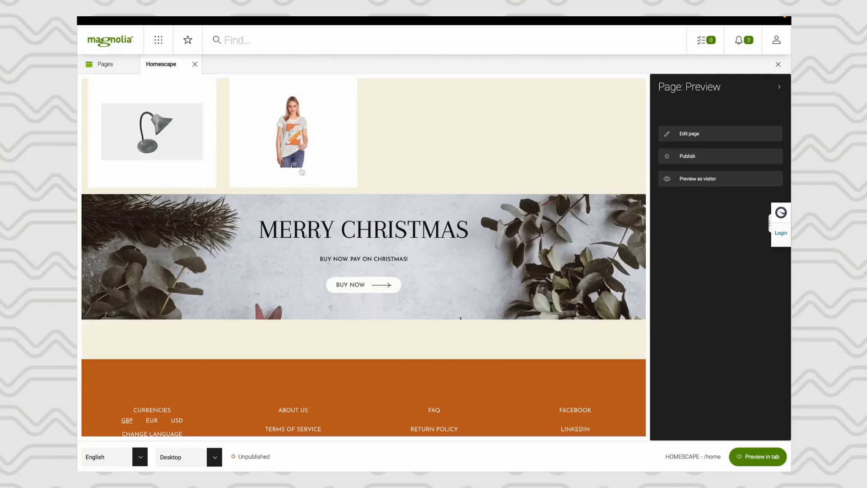
# - Close the previewed page, reopen the home page for editing and dismiss its SEO metadata check box
pyautogui.click(194, 65)
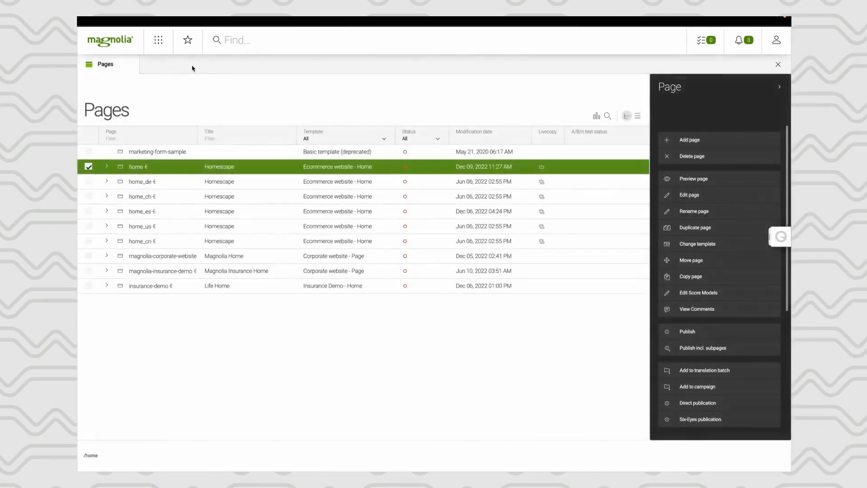
pyautogui.doubleClick(160, 173)
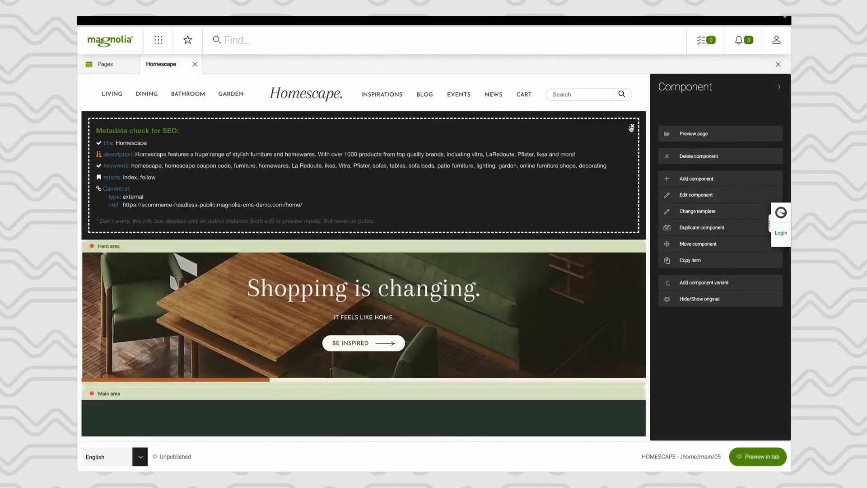
pyautogui.click(631, 126)
# - Preview the home page as a visitor and bring its campaign banner into view
pyautogui.scroll(-3, 510, 213)
pyautogui.scroll(-4, 510, 216)
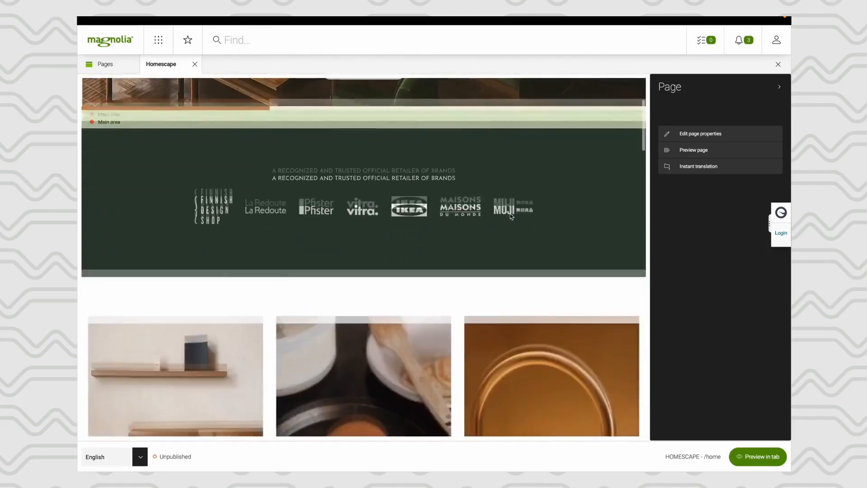
pyautogui.scroll(-6, 510, 215)
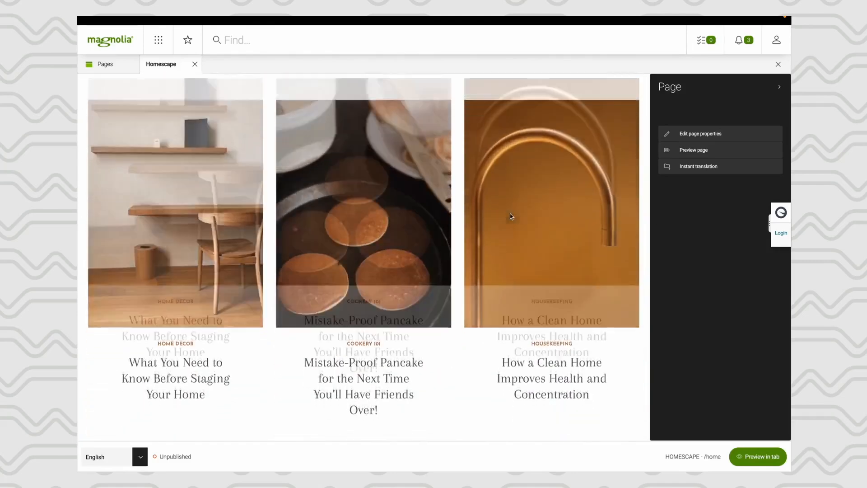
pyautogui.scroll(-2, 510, 216)
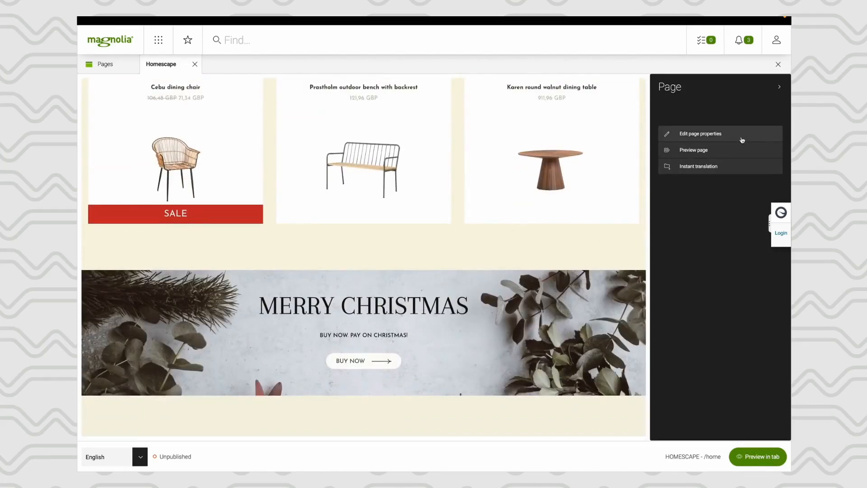
pyautogui.click(700, 150)
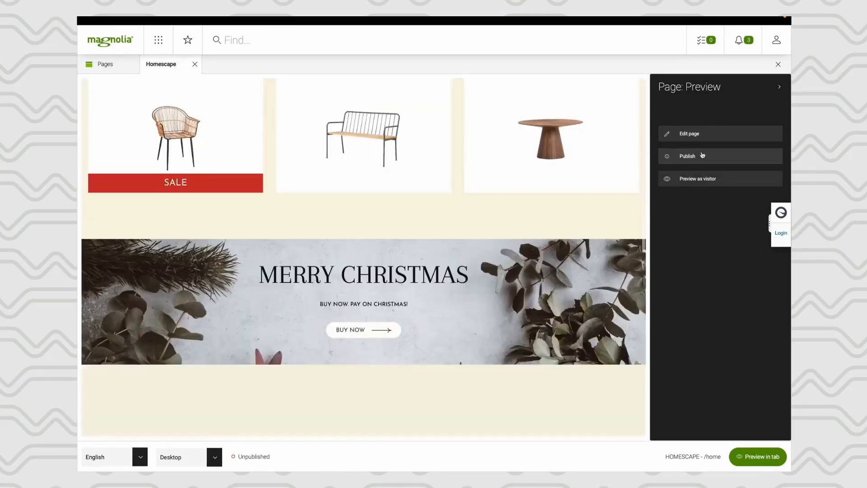
pyautogui.click(691, 179)
pyautogui.scroll(-3, 499, 262)
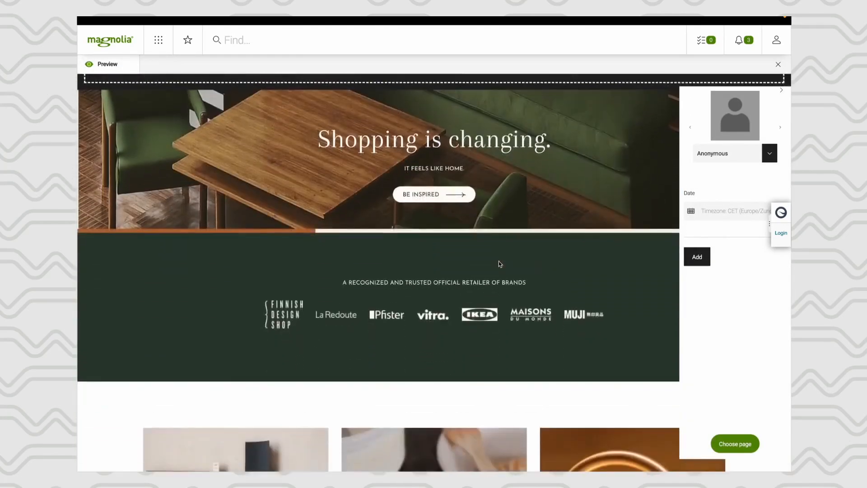
pyautogui.scroll(-15, 498, 262)
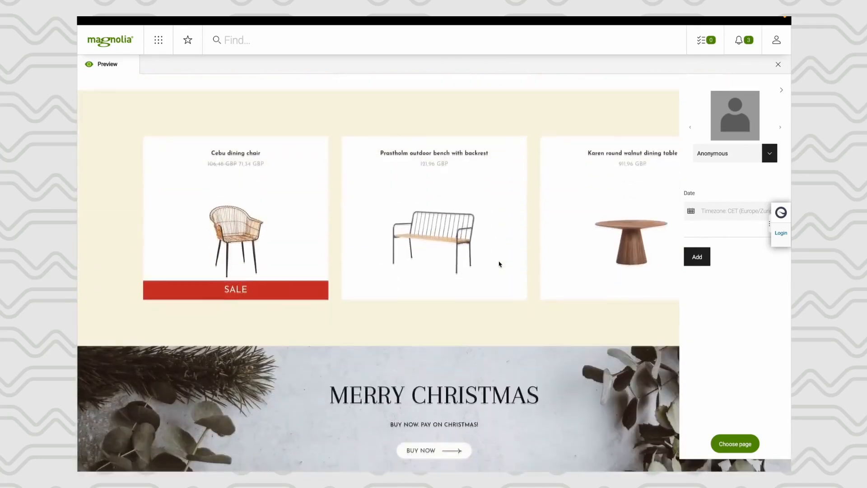
# - Set the visitor preview date to 2022-08-17 and examine the campaign banner below the featured products
pyautogui.click(688, 220)
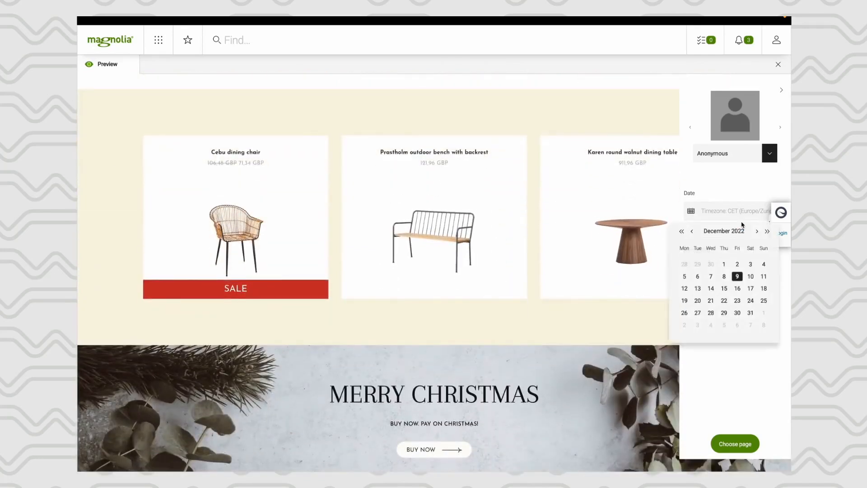
pyautogui.click(692, 231)
pyautogui.click(692, 232)
pyautogui.click(693, 231)
pyautogui.click(693, 232)
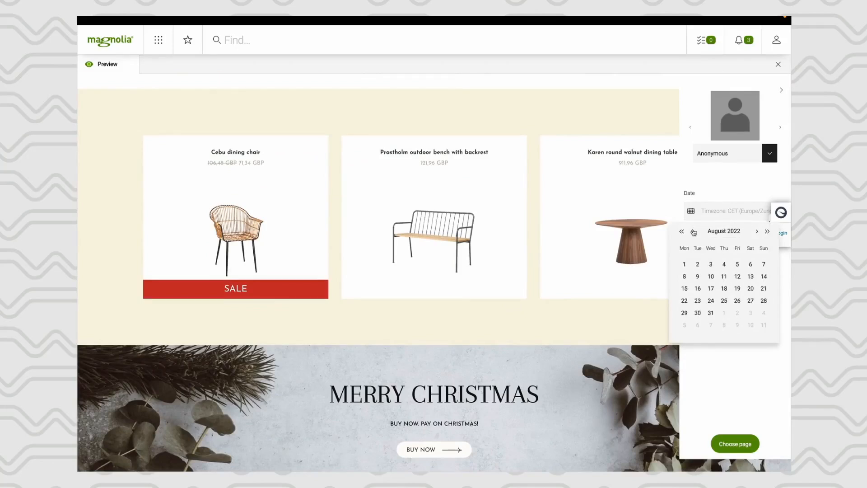
pyautogui.click(711, 289)
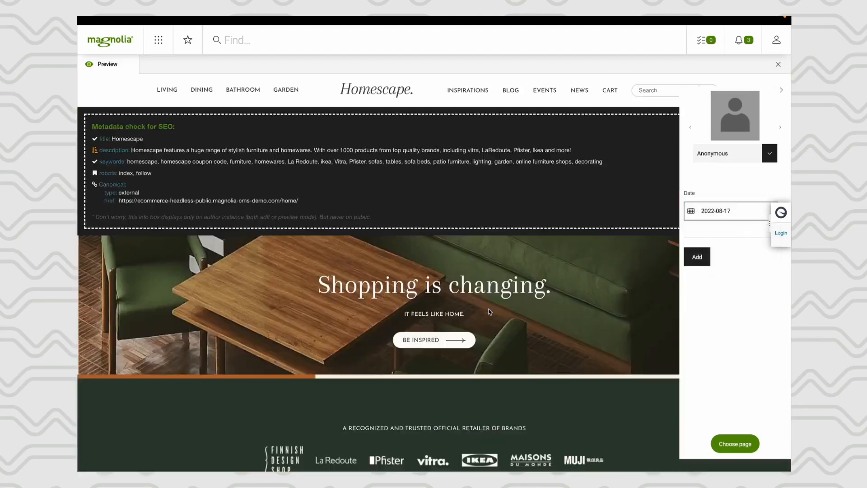
pyautogui.scroll(-15, 490, 312)
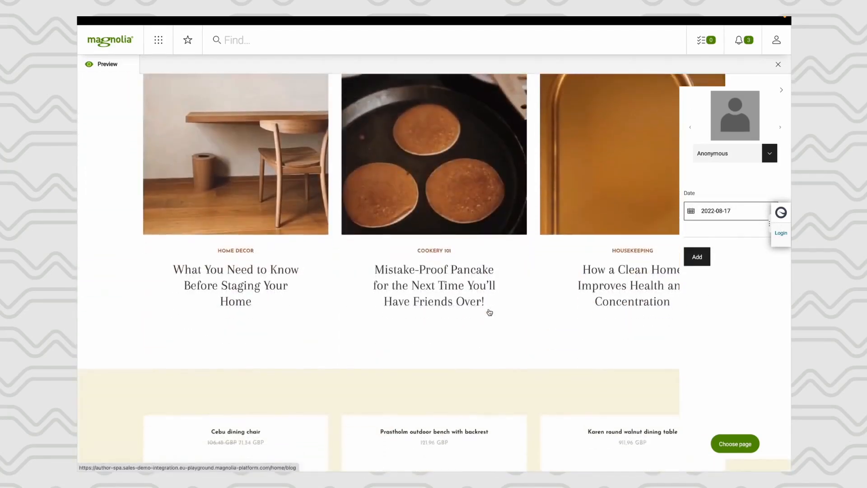
pyautogui.scroll(-4, 489, 311)
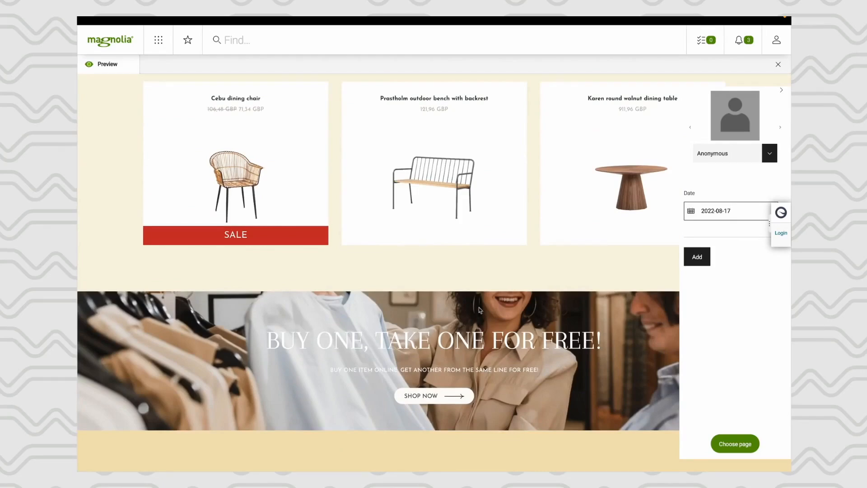
pyautogui.moveTo(714, 217)
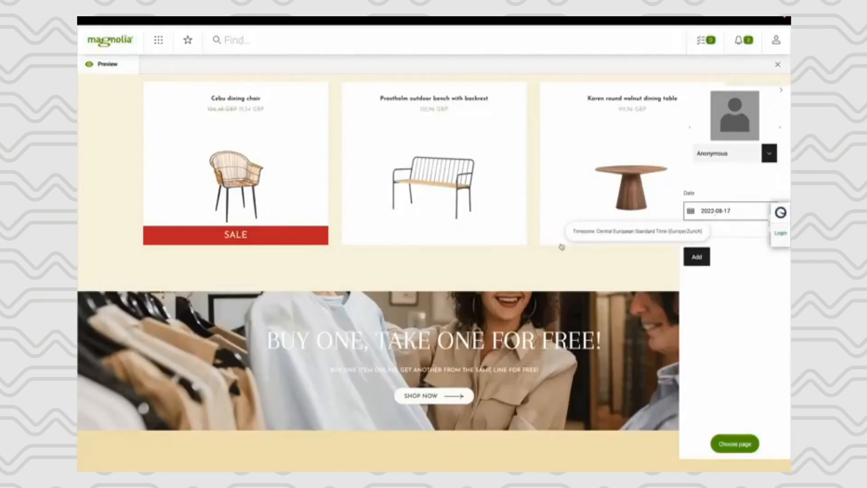
# - Start a new campaign schedule in the Campaigns app with the name "Sylvester celebration campaign"
pyautogui.click(156, 41)
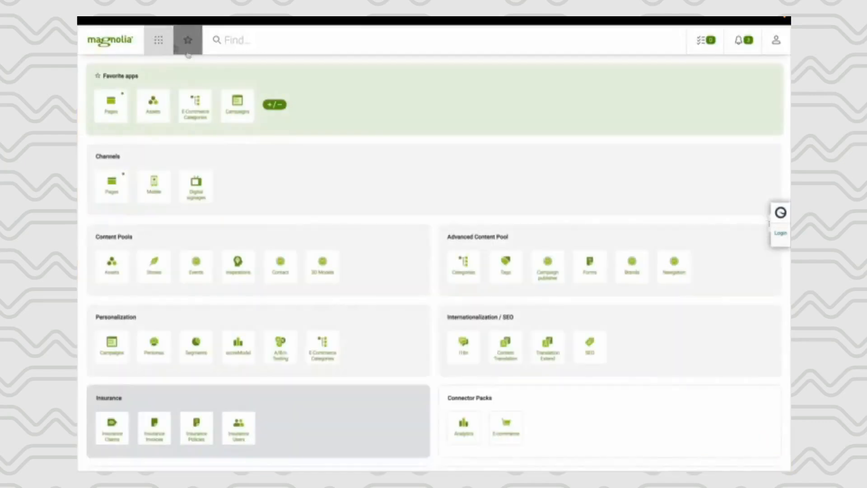
pyautogui.click(240, 119)
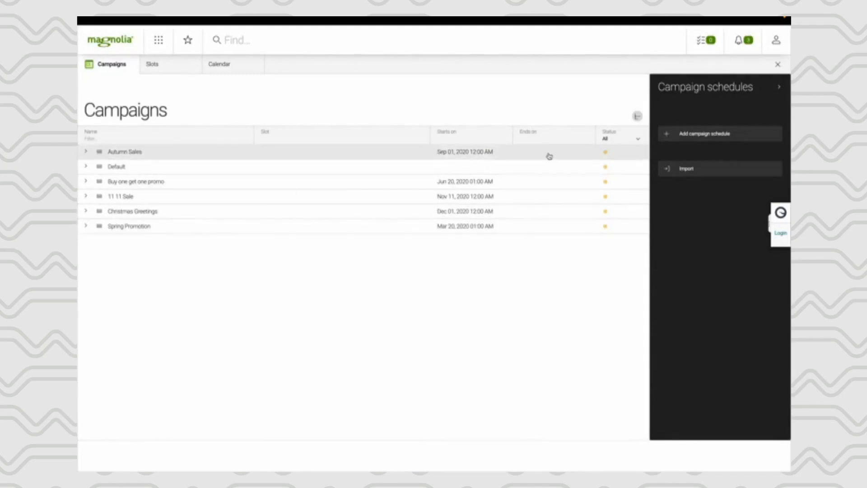
pyautogui.click(713, 134)
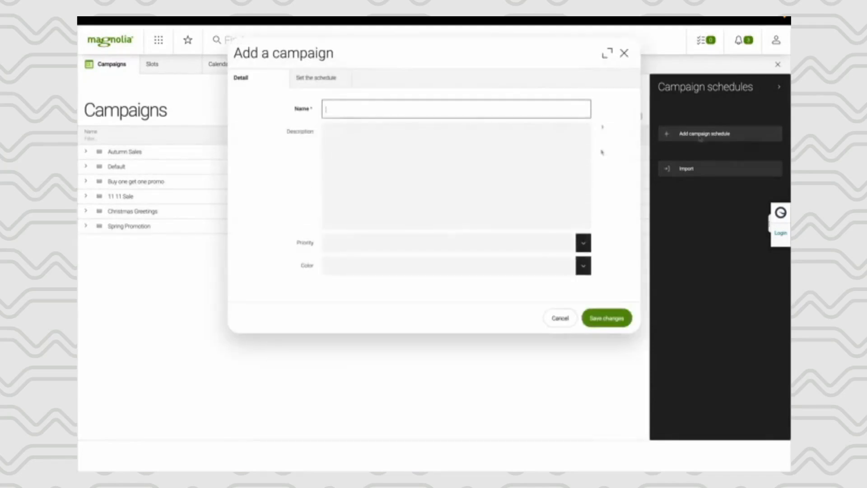
pyautogui.write('Sylvester celebration campaign')
pyautogui.click(482, 184)
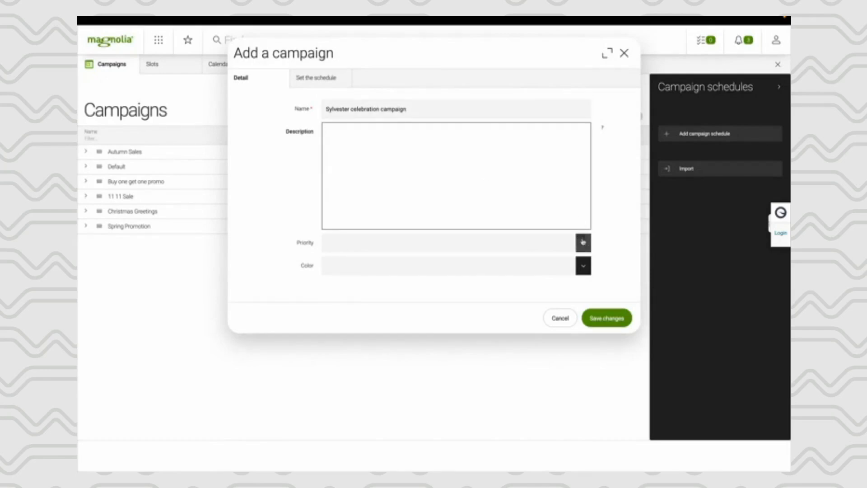
# - Set the new campaign's priority to High and its color to Silver
pyautogui.click(583, 243)
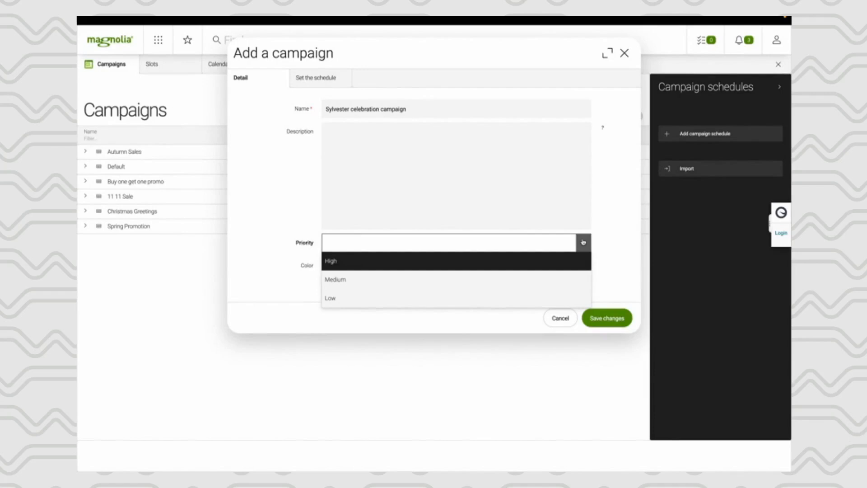
pyautogui.click(474, 269)
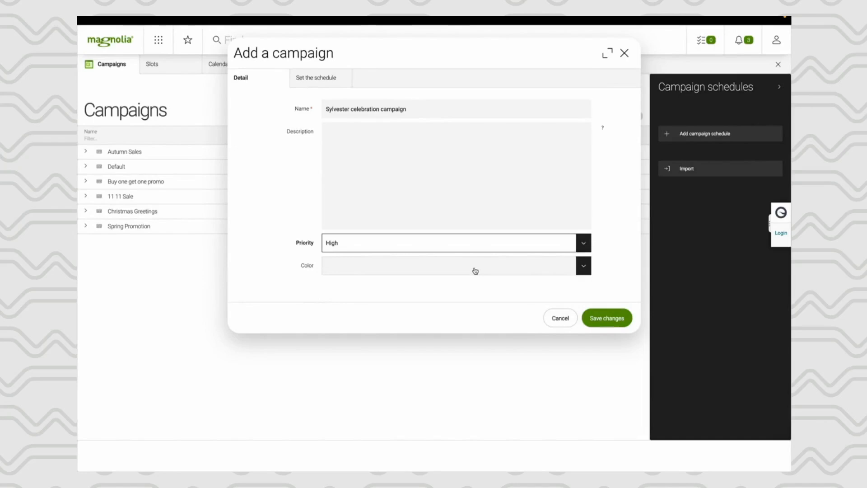
pyautogui.click(583, 267)
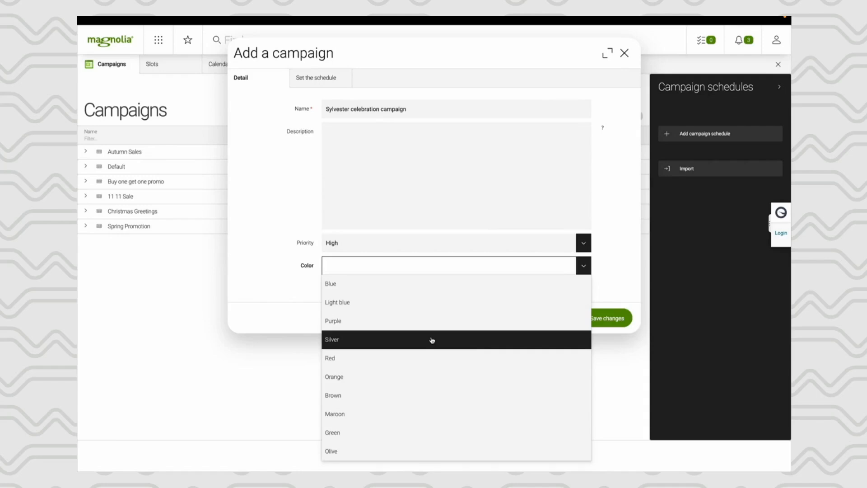
pyautogui.click(388, 339)
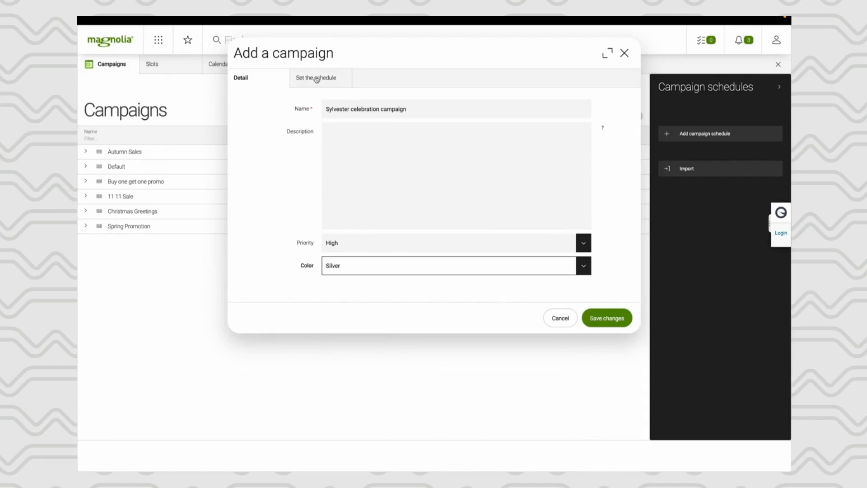
# - Schedule the Sylvester campaign from 2022-12-25 to 2023-01-03, save it and select its entry
pyautogui.click(311, 76)
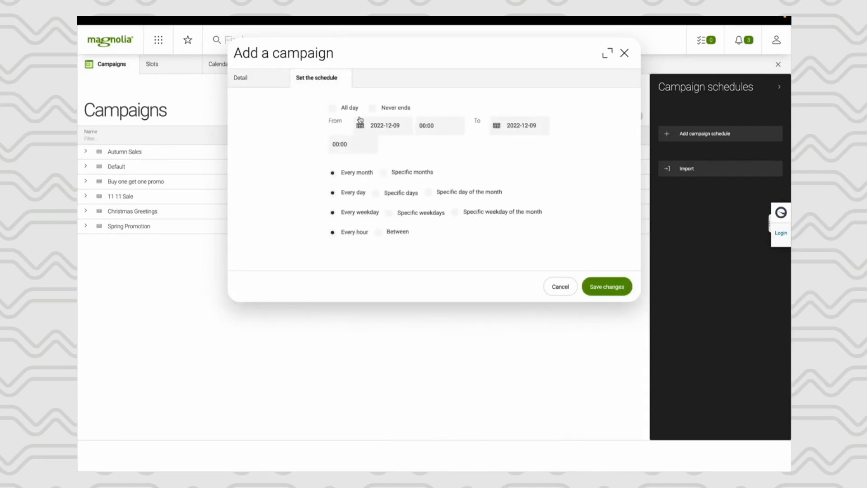
pyautogui.click(360, 124)
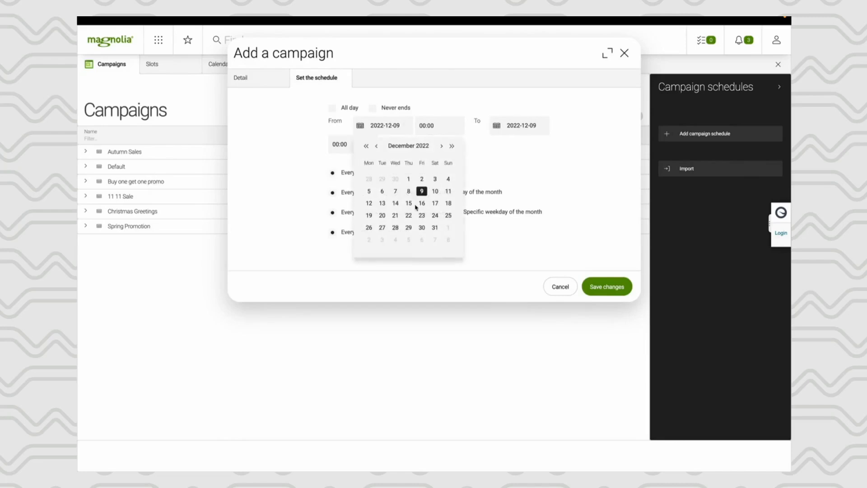
pyautogui.click(438, 217)
pyautogui.click(449, 215)
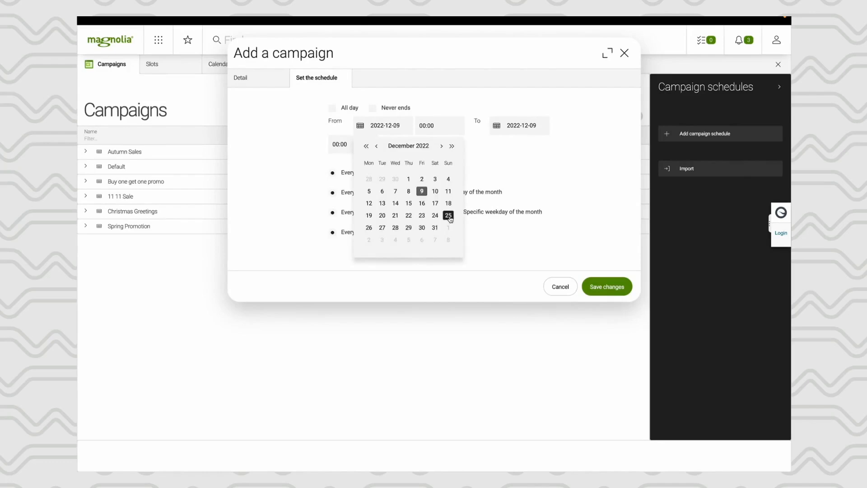
pyautogui.click(496, 126)
pyautogui.click(578, 147)
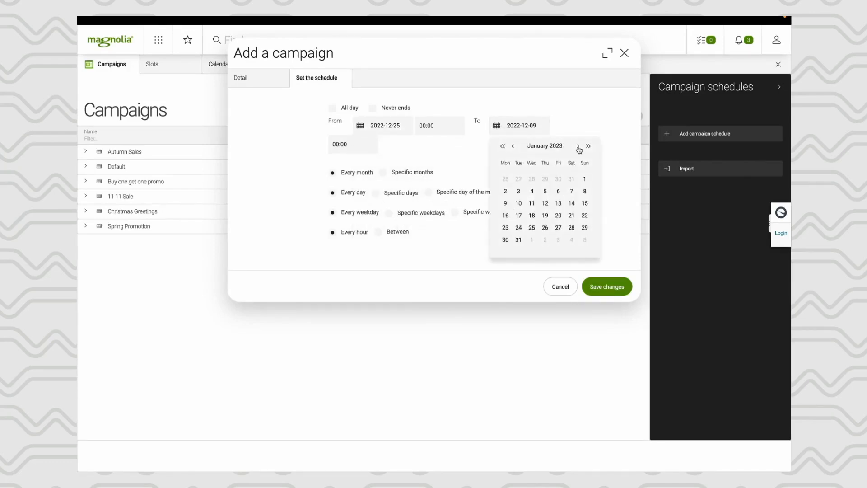
pyautogui.click(518, 192)
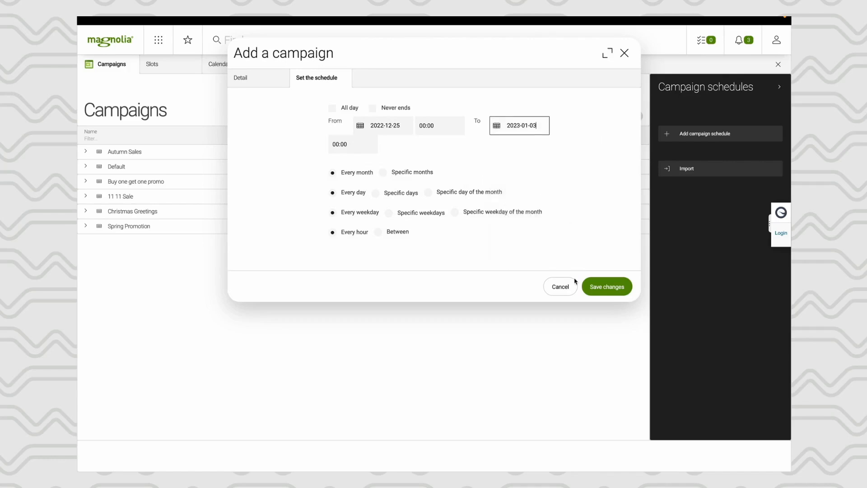
pyautogui.click(589, 287)
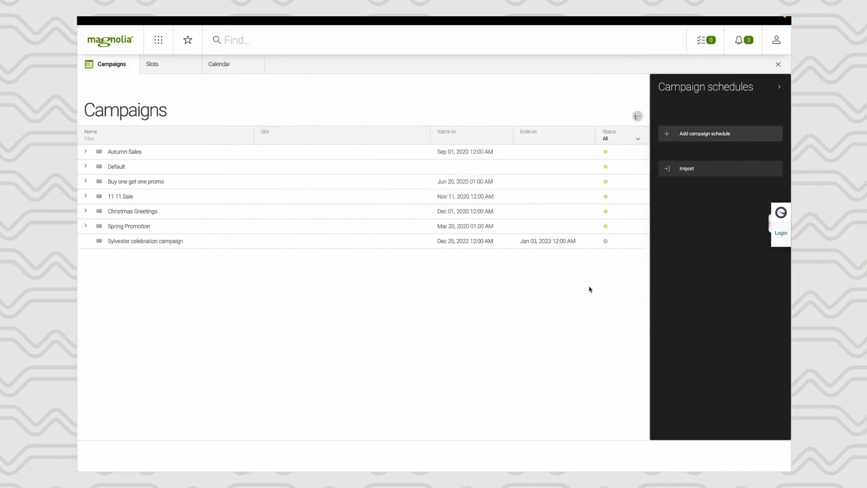
pyautogui.click(274, 248)
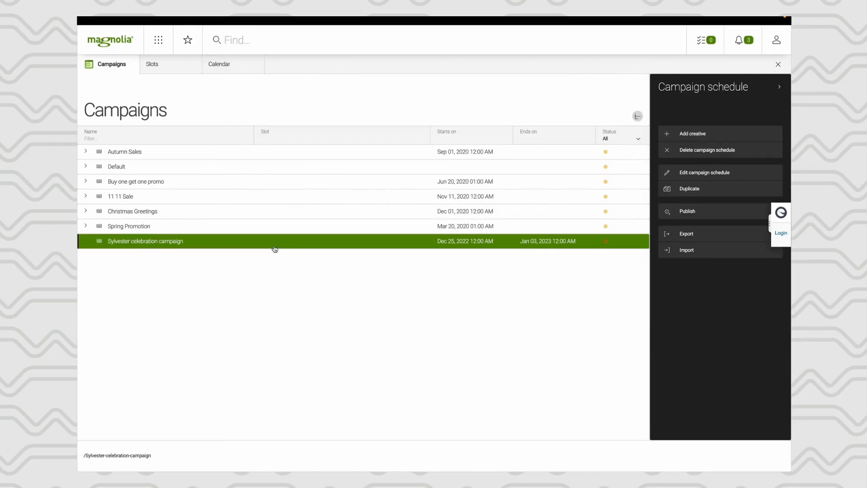
# - Switch to the Assets app, add a top-level folder and rename it SylvesterCampaign
pyautogui.click(159, 46)
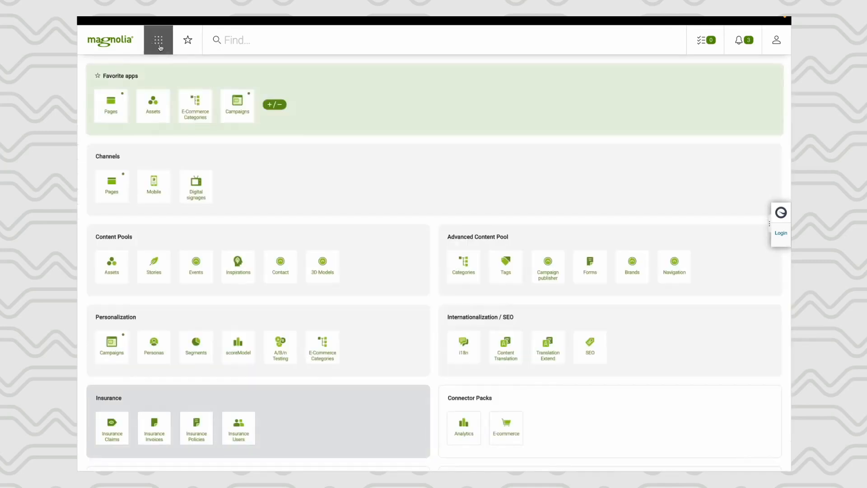
pyautogui.click(153, 116)
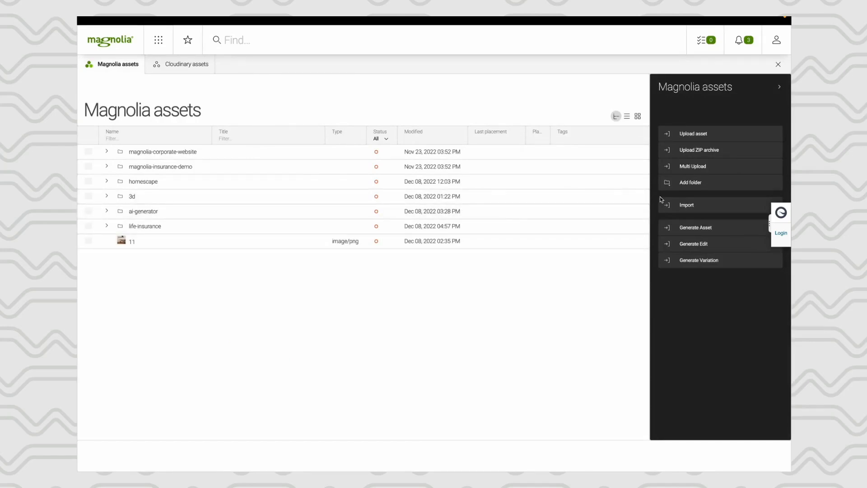
pyautogui.click(689, 184)
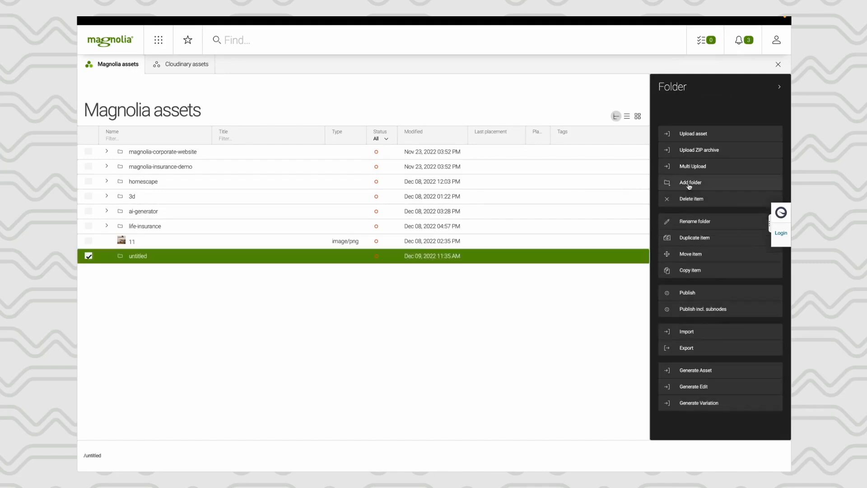
pyautogui.click(683, 221)
pyautogui.doubleClick(436, 92)
pyautogui.write('sylvester Campaign')
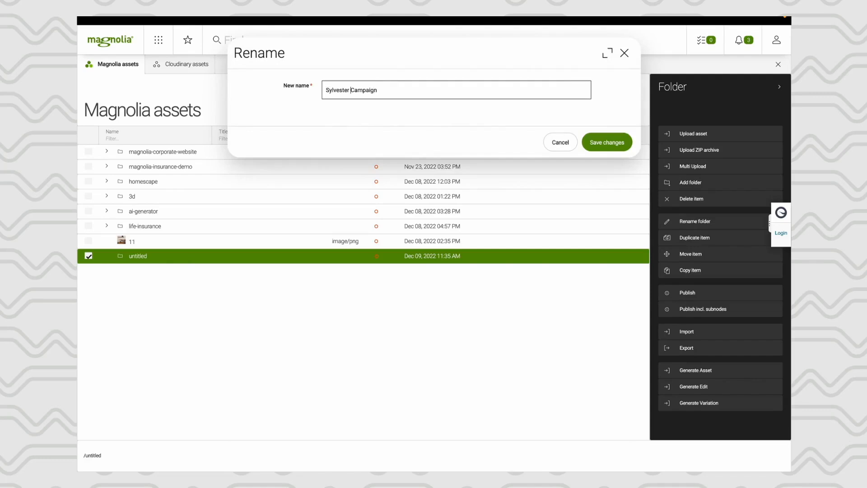
pyautogui.press('BackSpace')
pyautogui.press('Return')
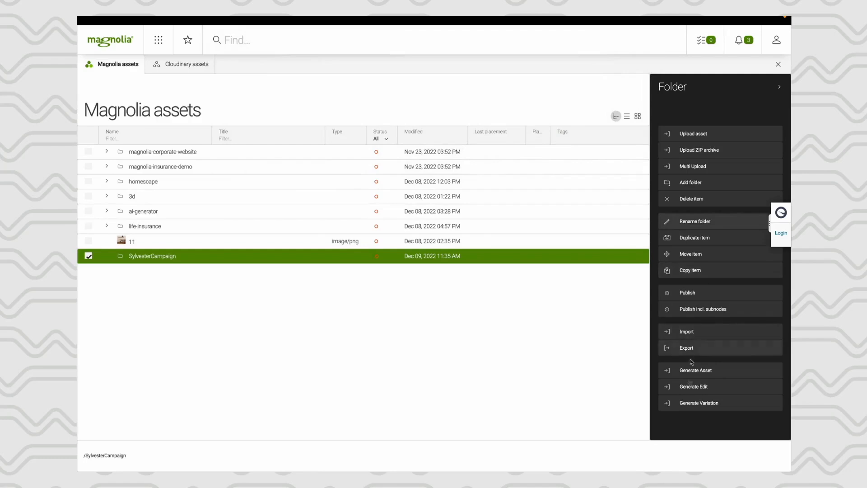
# - Generate images with the prompt "Fireworks over a city in high detail" and file name Fireworks, and upload the golden fireworks image to the SylvesterCampaign folder
pyautogui.click(687, 373)
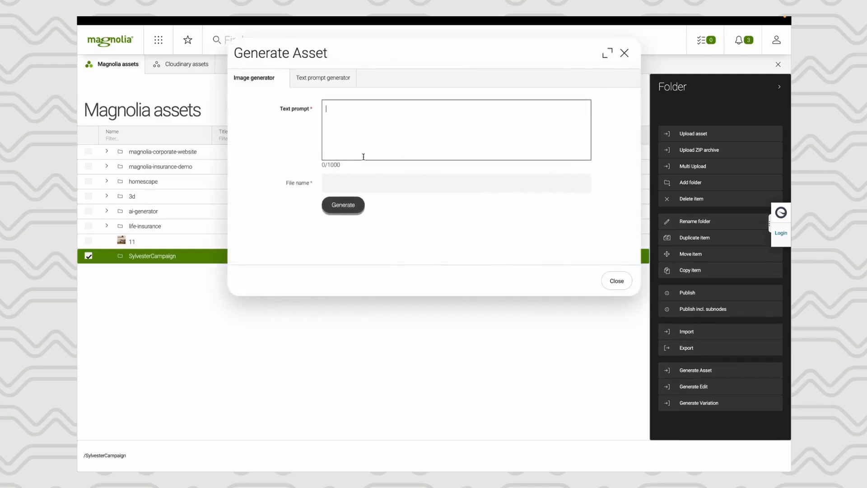
pyautogui.write('Fireworks over a city in high detail')
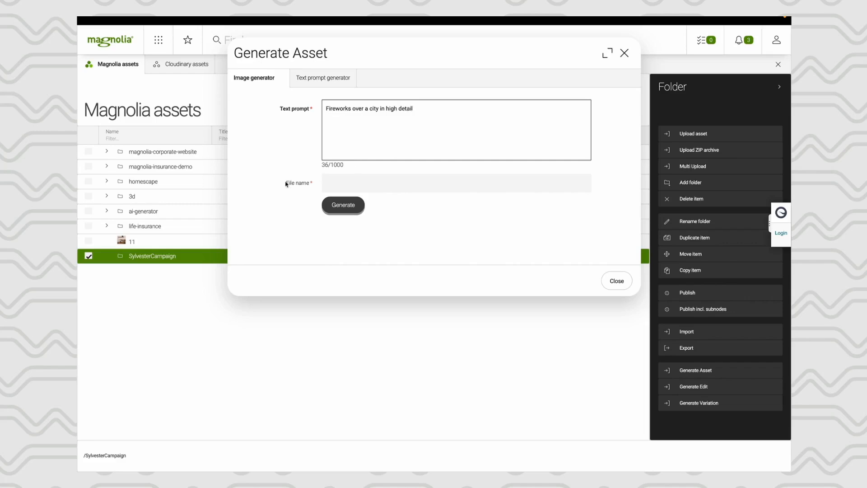
pyautogui.click(339, 182)
pyautogui.write('Fireworks')
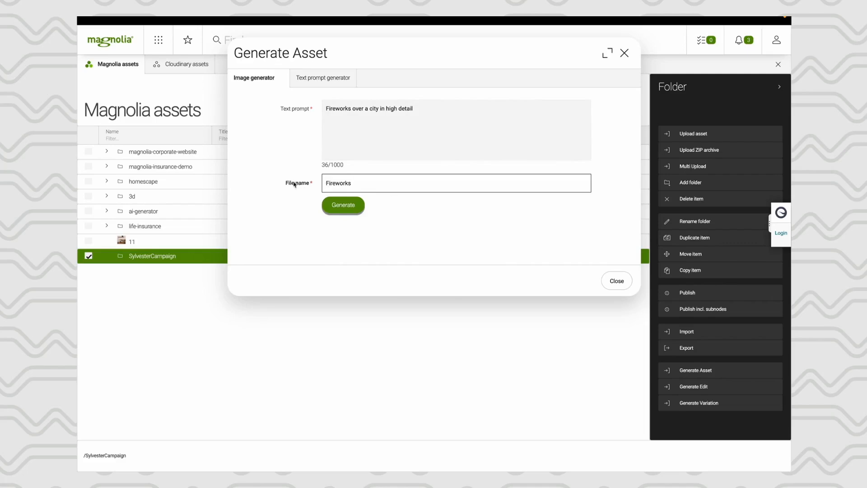
pyautogui.click(346, 205)
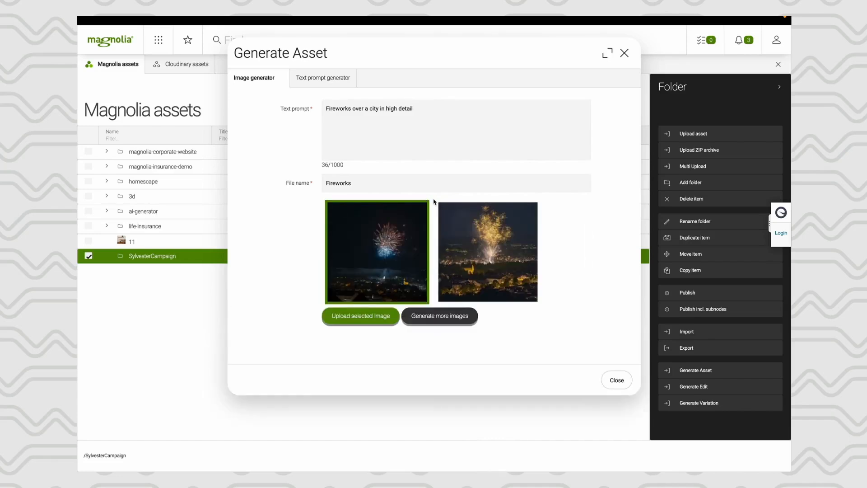
pyautogui.click(500, 257)
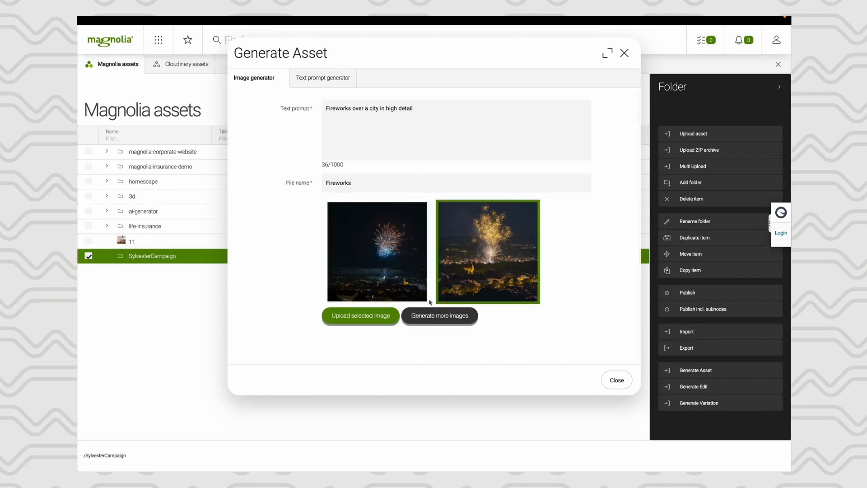
pyautogui.click(381, 315)
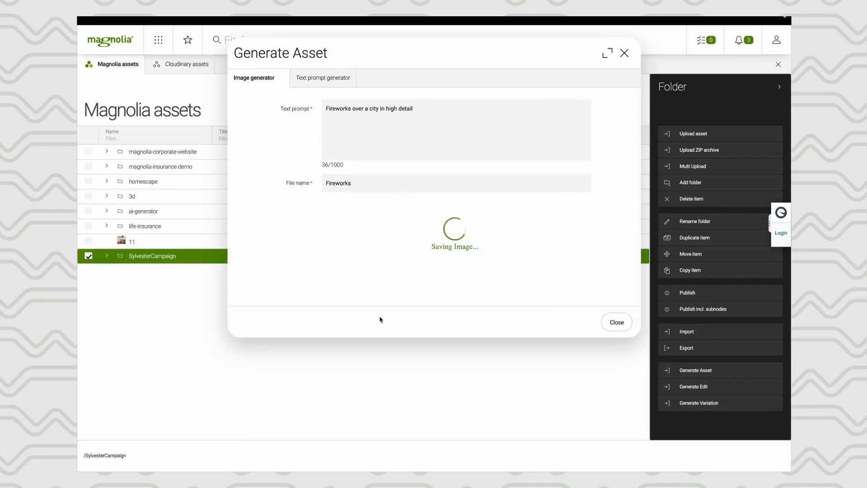
# - Open the Fireworks asset in the SylvesterCampaign folder, place its focal point on the golden burst at about 52% left and 33% top, and save
pyautogui.click(106, 256)
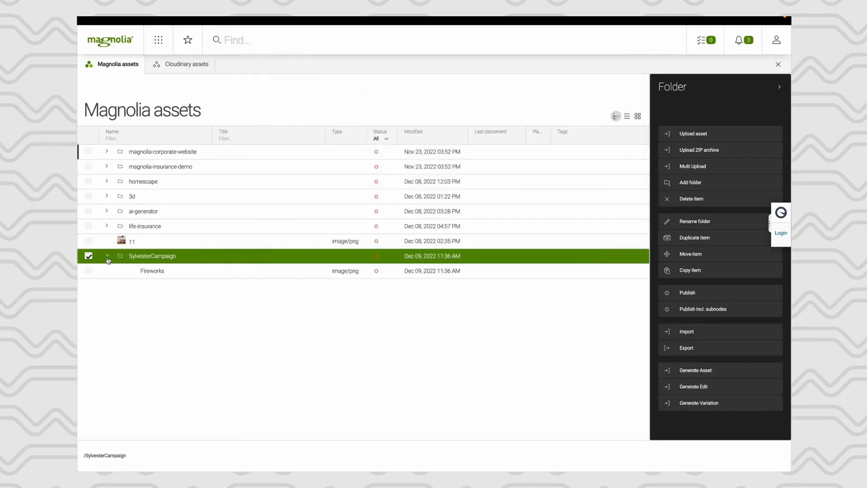
pyautogui.doubleClick(147, 271)
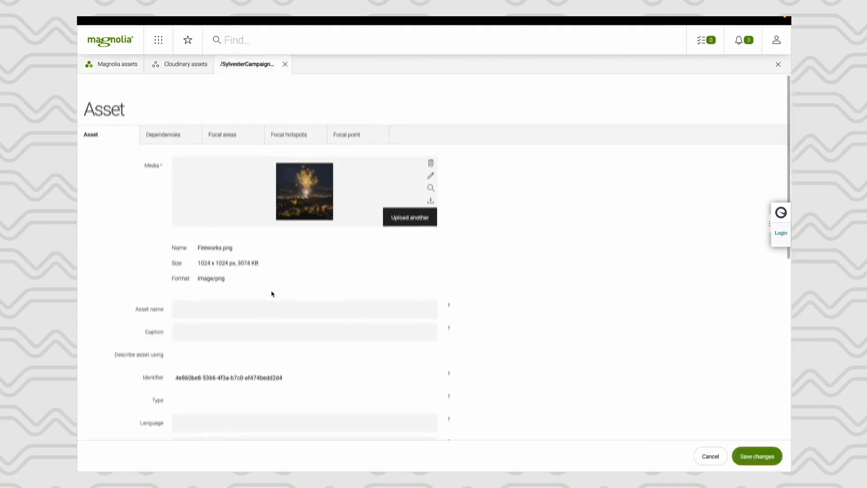
pyautogui.scroll(-2, 272, 294)
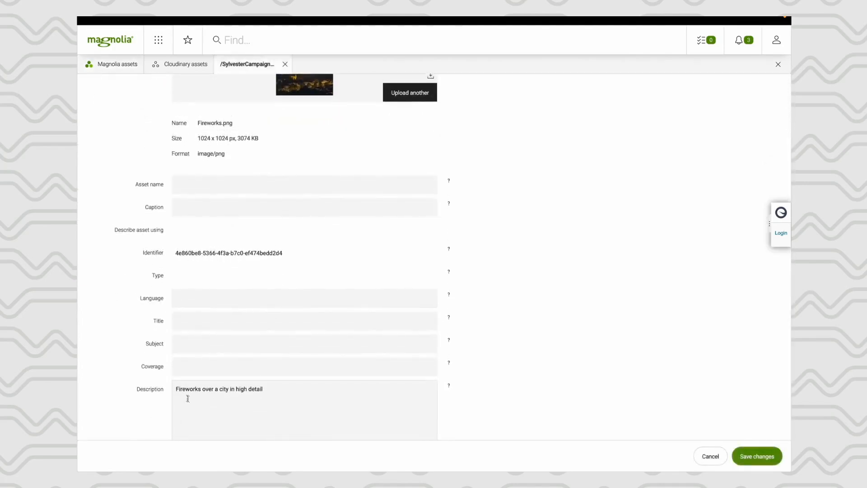
pyautogui.scroll(3, 238, 387)
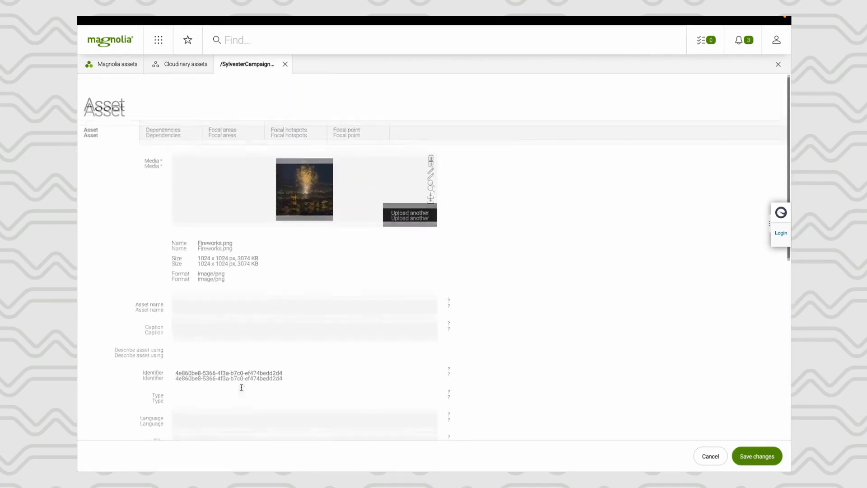
pyautogui.click(345, 135)
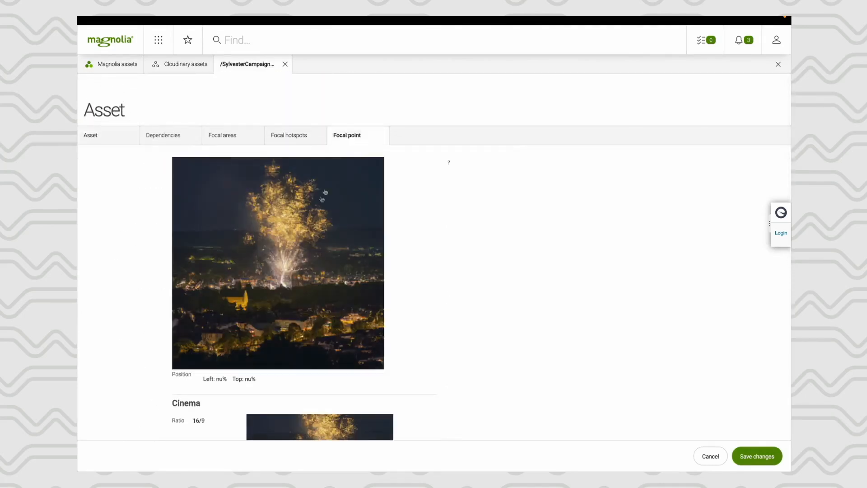
pyautogui.click(282, 227)
pyautogui.scroll(-2, 283, 257)
pyautogui.scroll(-10, 283, 256)
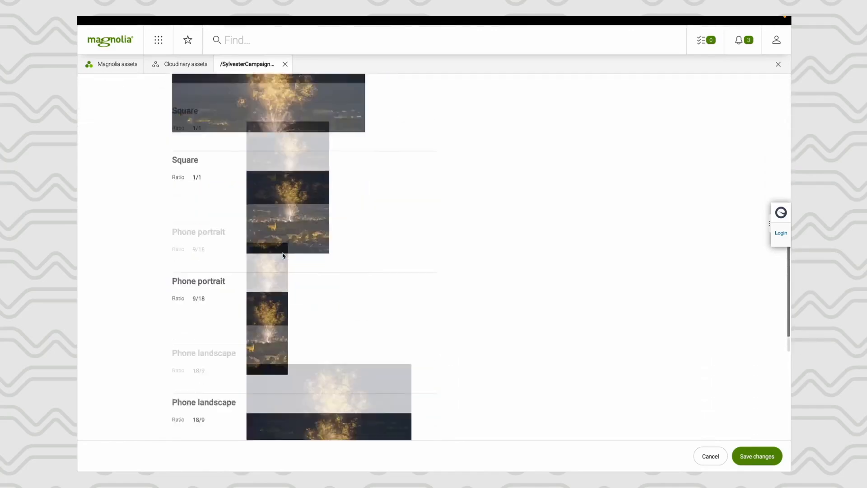
pyautogui.scroll(15, 282, 253)
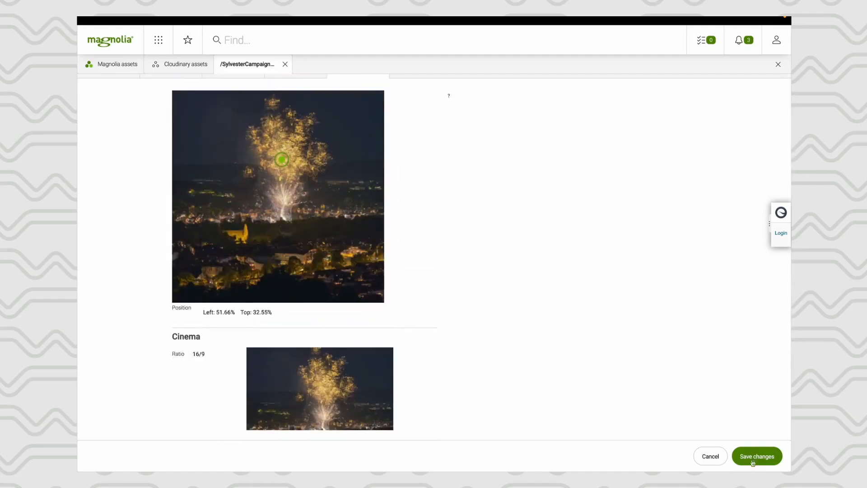
pyautogui.click(752, 461)
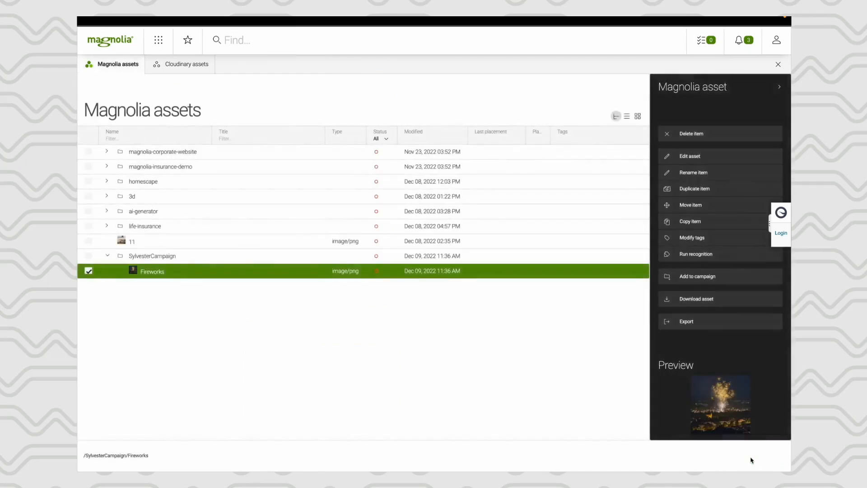
# - Return to the Campaigns app and add a creative to the Sylvester campaign with the Ecommerce - ManagedCampaign template and the Banner (Ecommerce) slot
pyautogui.click(158, 41)
pyautogui.click(239, 108)
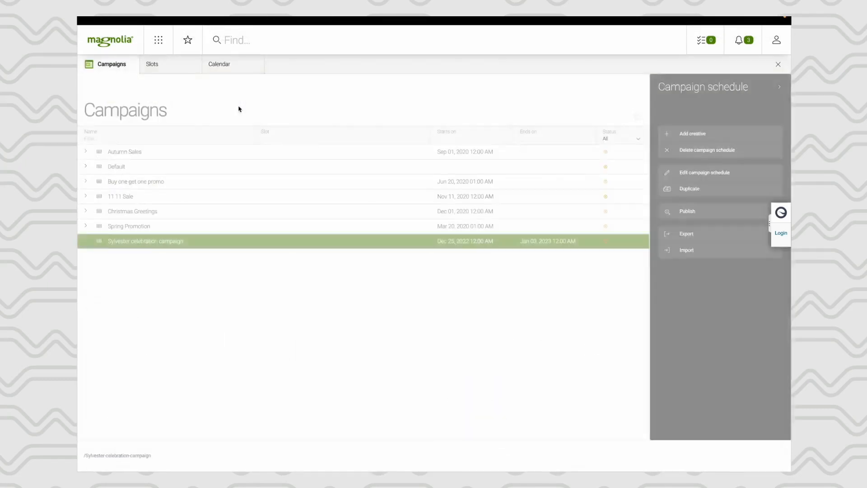
pyautogui.click(697, 133)
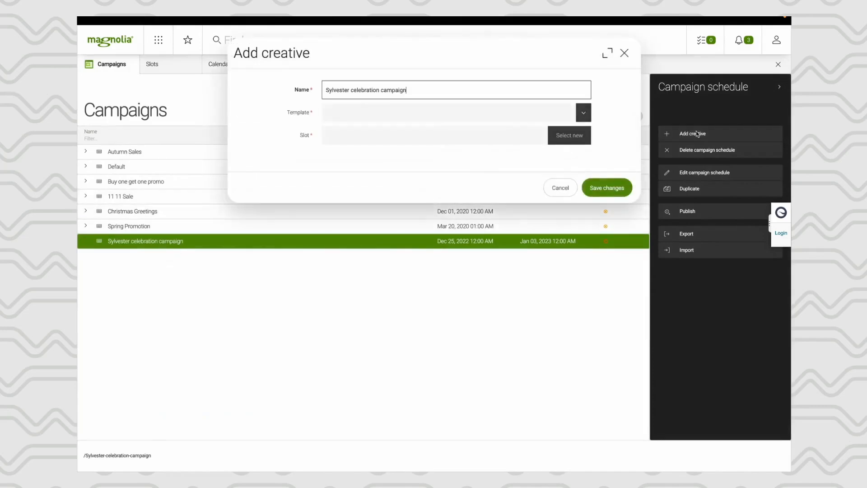
pyautogui.click(584, 113)
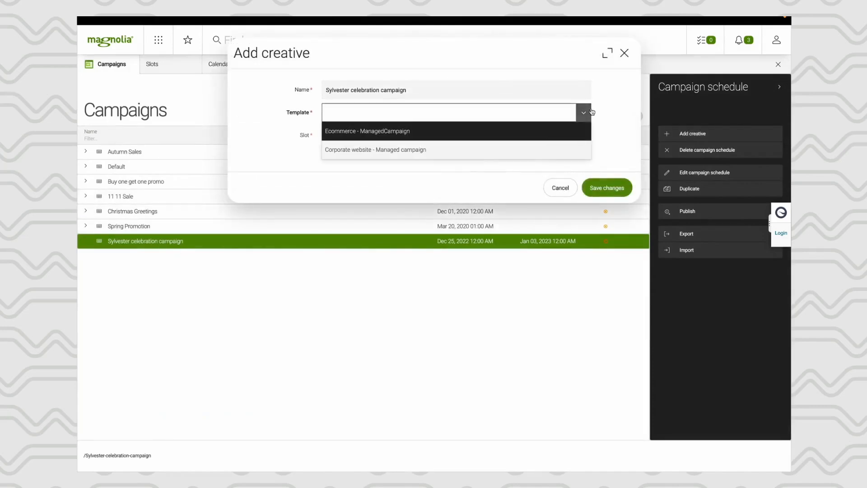
pyautogui.click(491, 133)
pyautogui.click(568, 135)
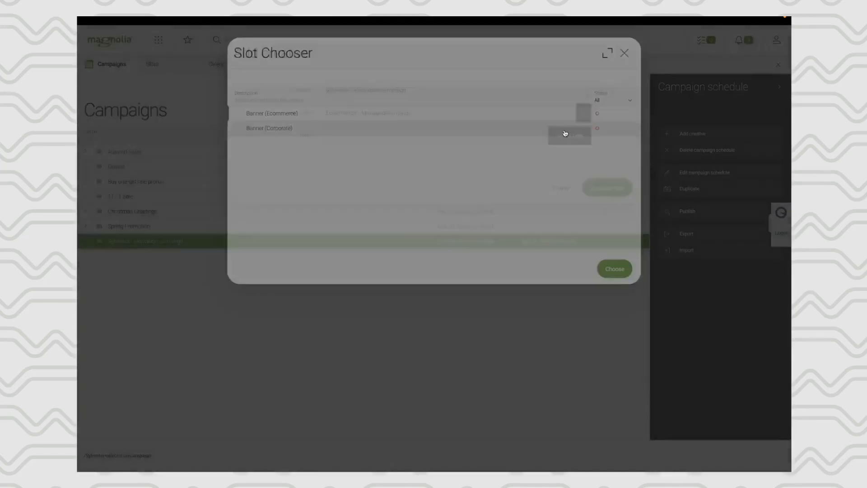
pyautogui.click(370, 114)
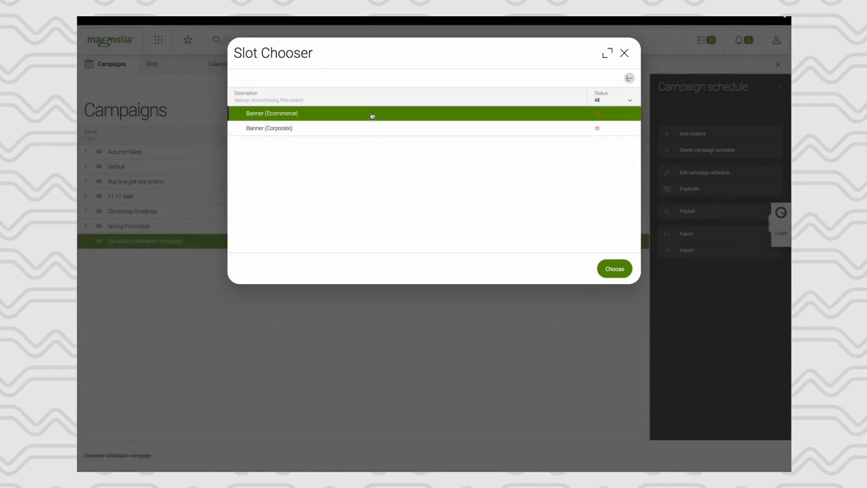
pyautogui.click(609, 269)
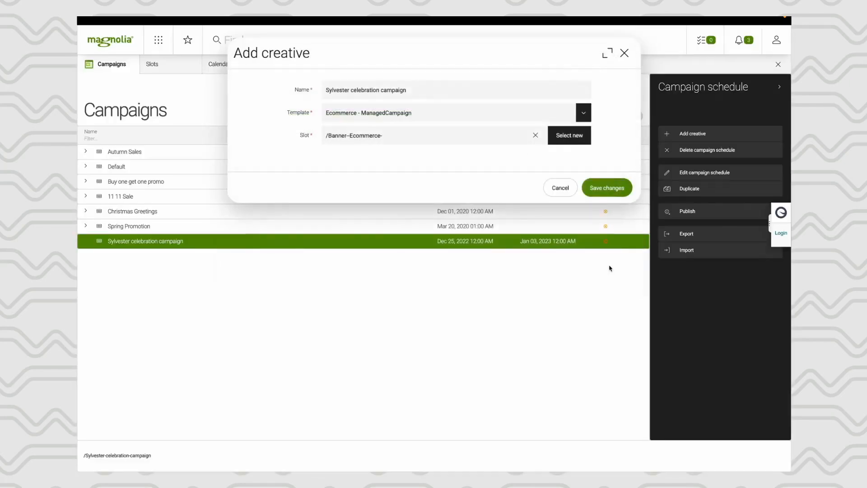
pyautogui.click(613, 191)
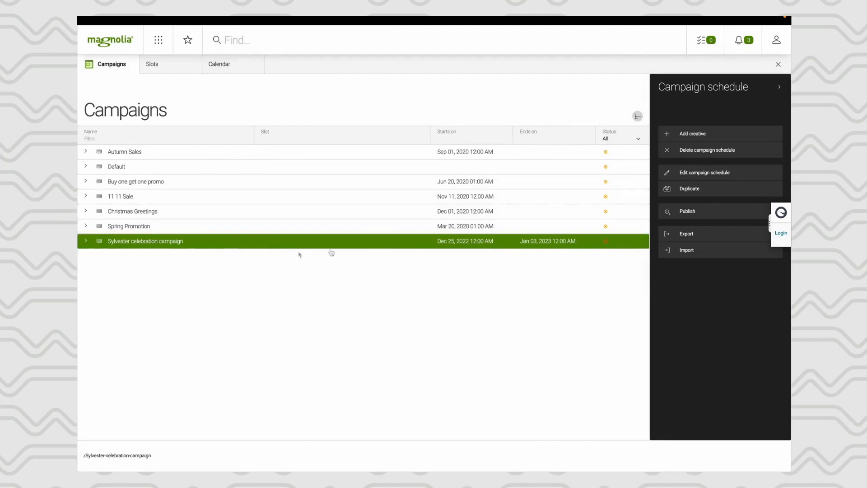
# - Open the Sylvester campaign's creative for editing and add a Banner component to its main area
pyautogui.click(86, 241)
pyautogui.doubleClick(136, 255)
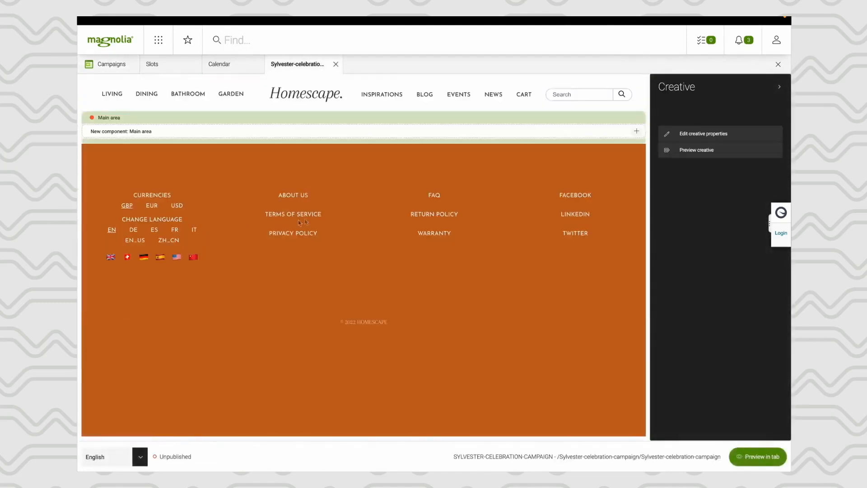
pyautogui.click(635, 135)
pyautogui.click(618, 174)
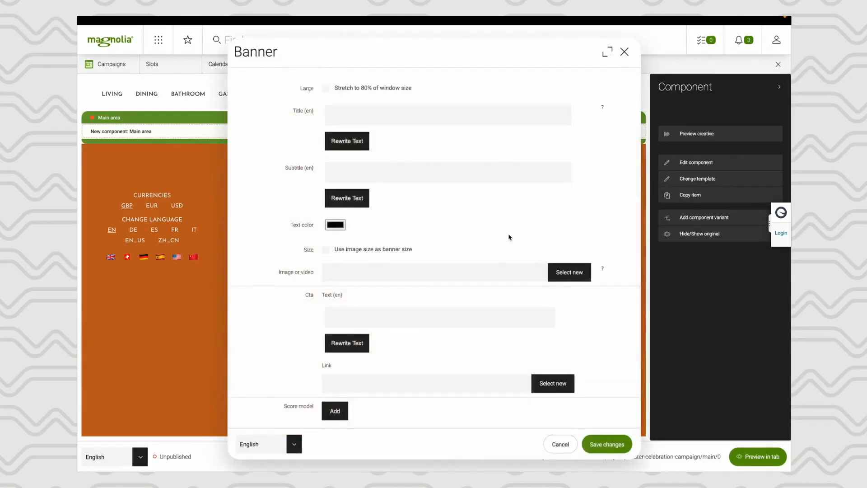
# - Set the banner's image to the Fireworks asset from the SylvesterCampaign folder in Magnolia Assets
pyautogui.click(569, 273)
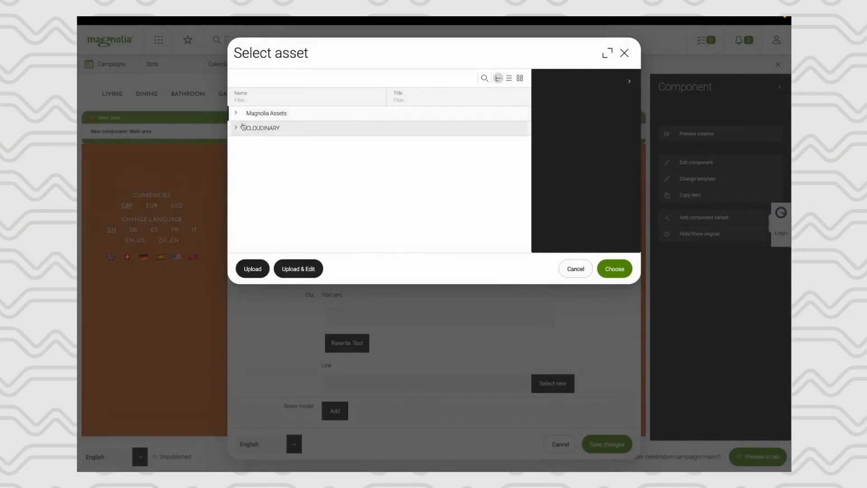
pyautogui.click(236, 112)
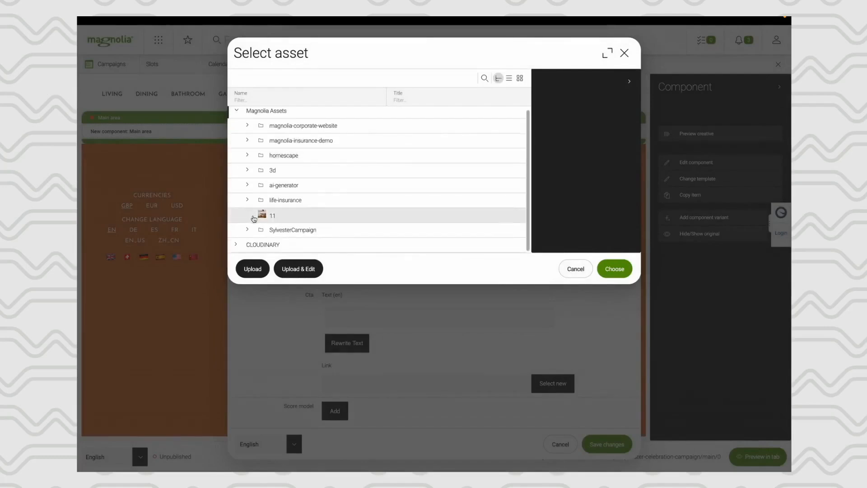
pyautogui.click(247, 232)
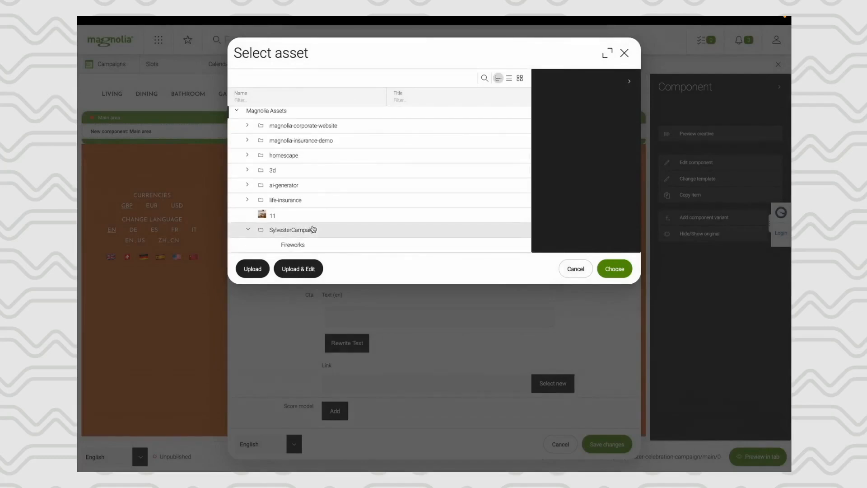
pyautogui.click(288, 244)
pyautogui.click(620, 267)
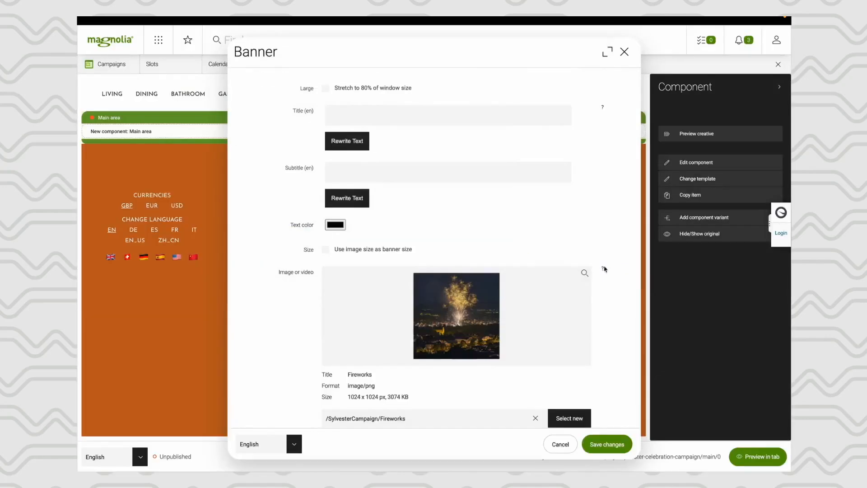
# - Enter the banner's English title "Celebrate new years eve!!!"
pyautogui.click(363, 117)
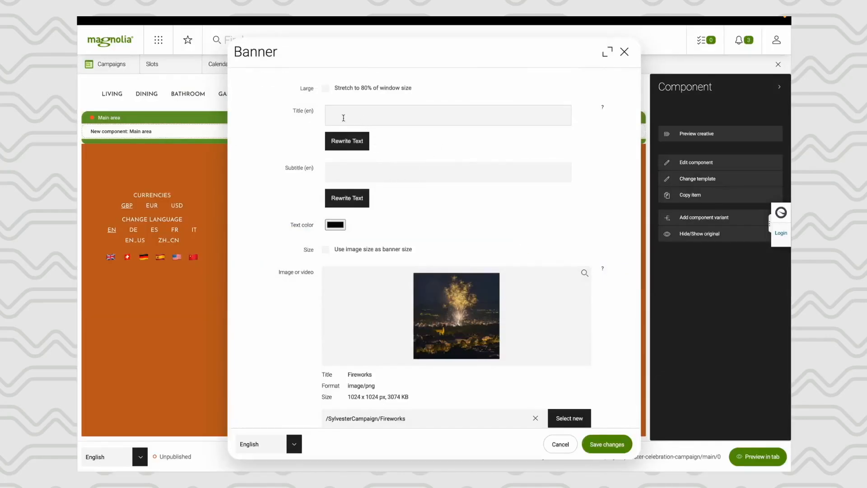
pyautogui.click(343, 117)
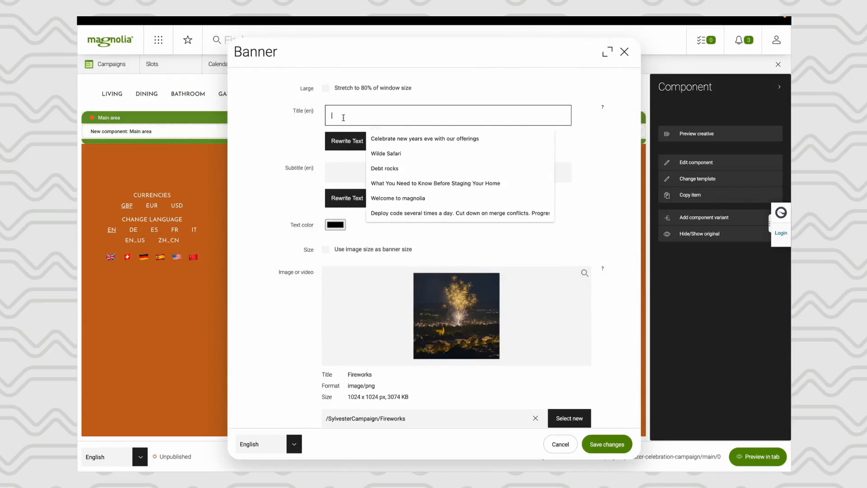
pyautogui.write('Celebrate')
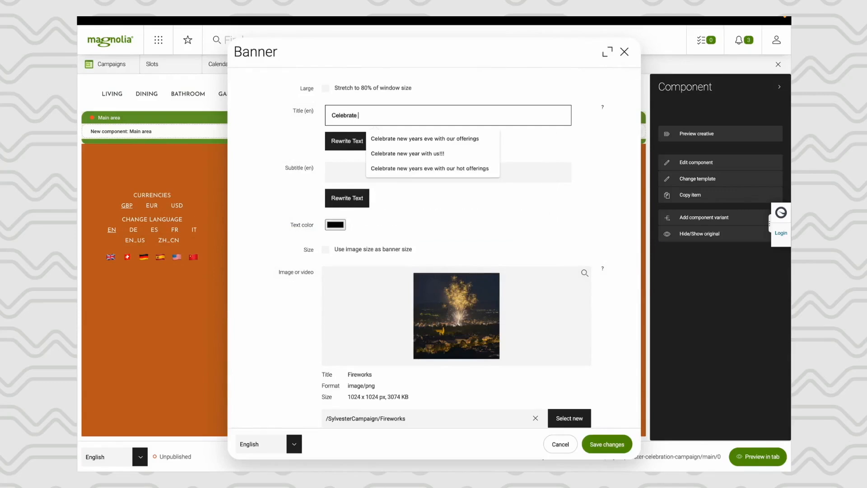
pyautogui.write(' new years eve')
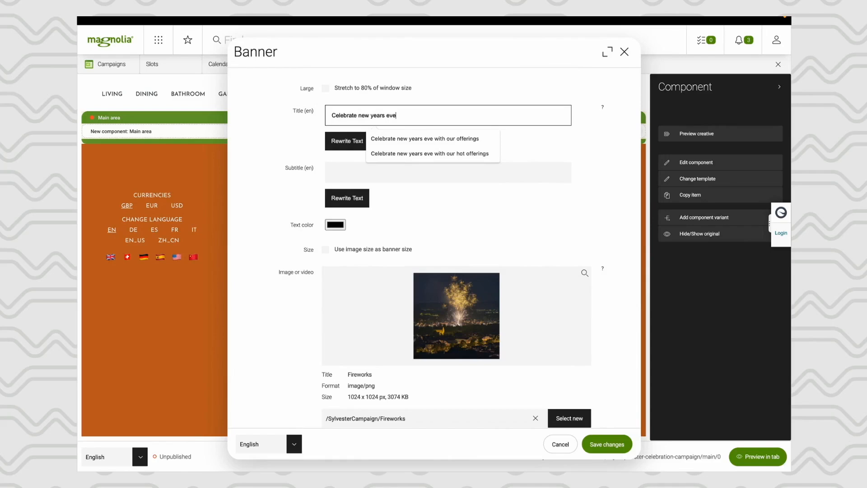
pyautogui.write('!!!')
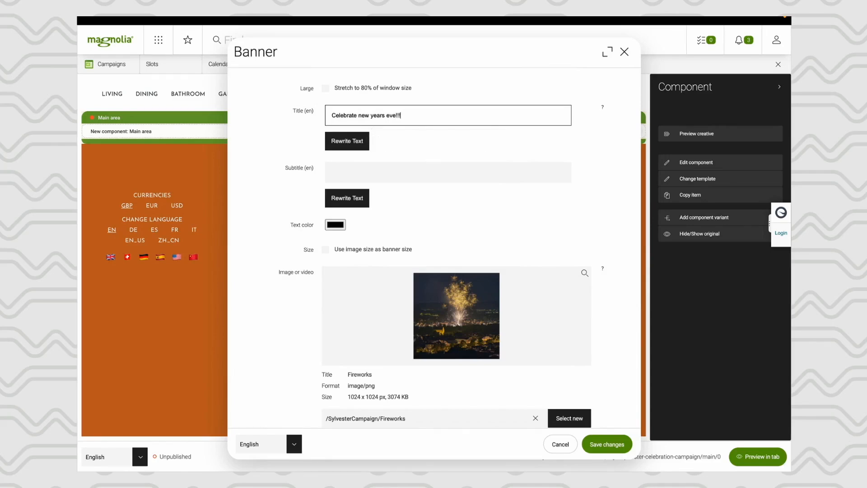
# - Enter the banner's English subtitle "Start the new year with our fresh offerings"
pyautogui.click(348, 169)
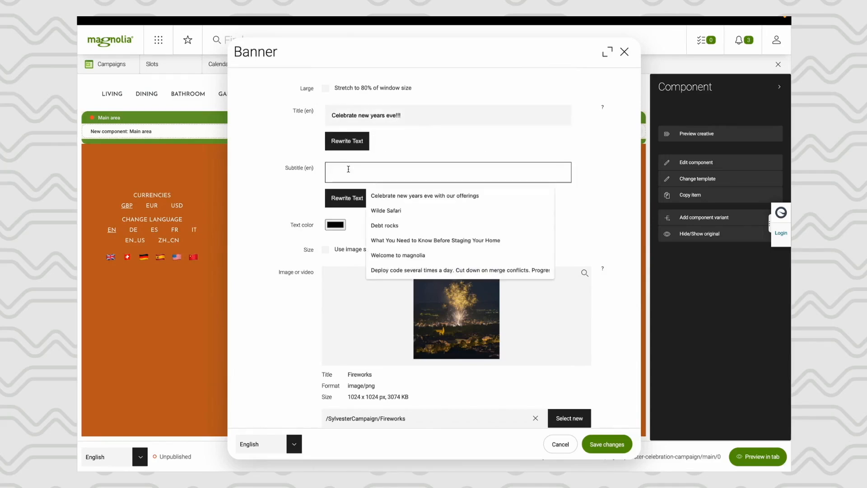
pyautogui.write('H')
pyautogui.press('BackSpace')
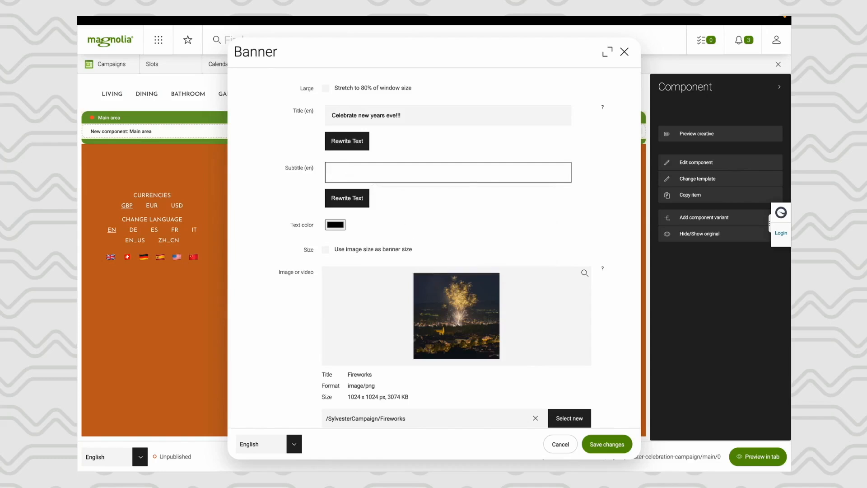
pyautogui.write('Start the new year with our fresh')
pyautogui.write('offerings')
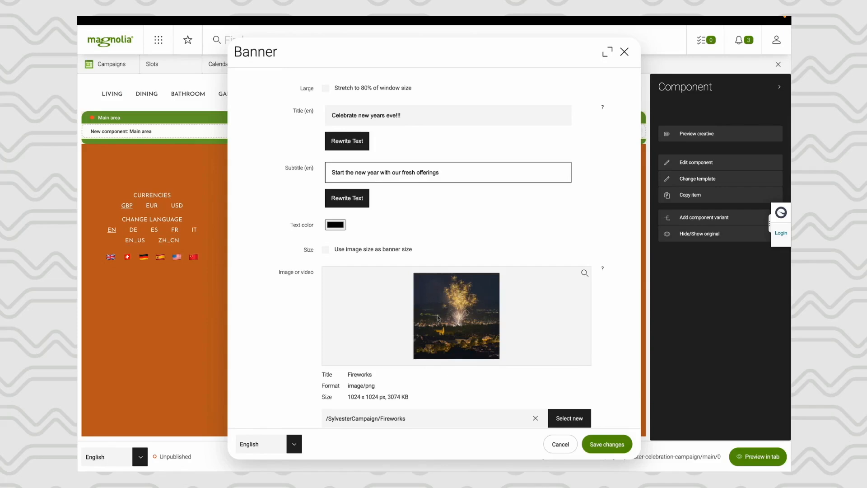
# - Set the banner's text color to white
pyautogui.click(337, 225)
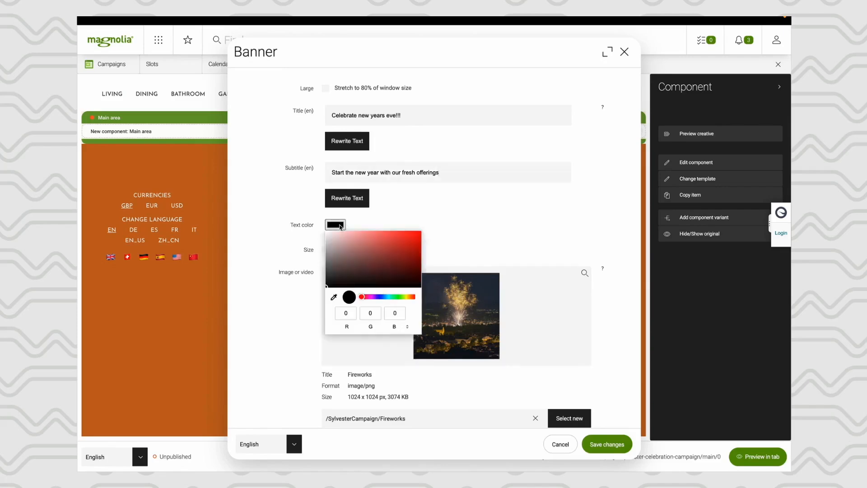
pyautogui.click(325, 232)
pyautogui.click(567, 229)
# - Link the banner's call to action to the Inspirations page under home and save the banner
pyautogui.scroll(-2, 392, 238)
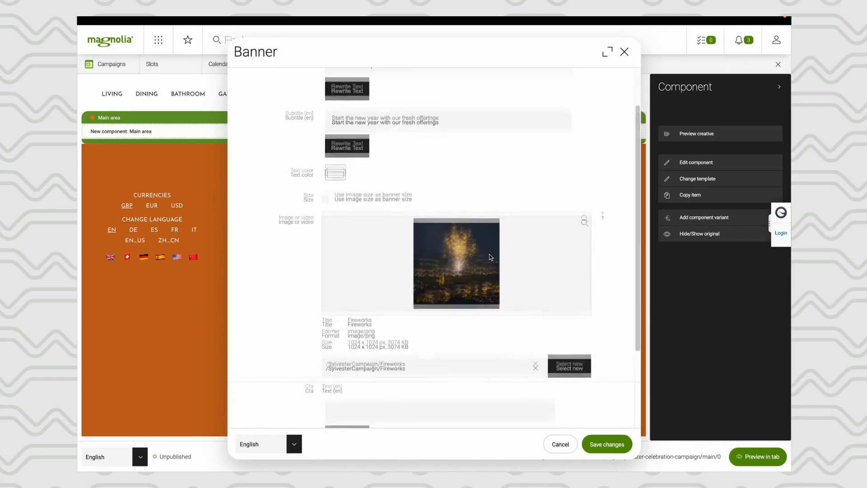
pyautogui.scroll(-5, 490, 257)
pyautogui.click(550, 368)
pyautogui.click(236, 129)
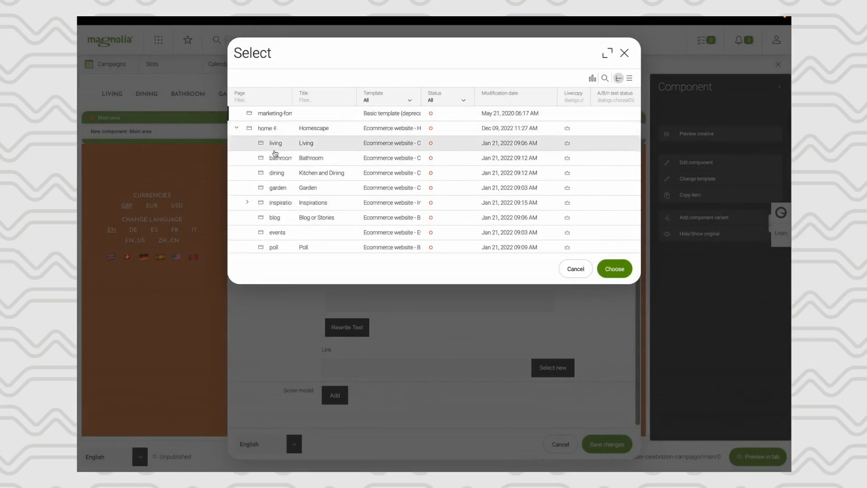
pyautogui.click(283, 205)
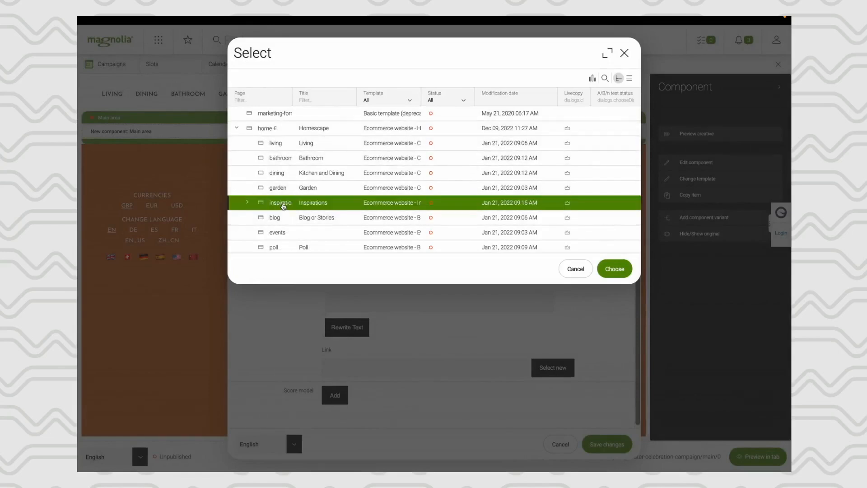
pyautogui.click(614, 269)
pyautogui.click(614, 444)
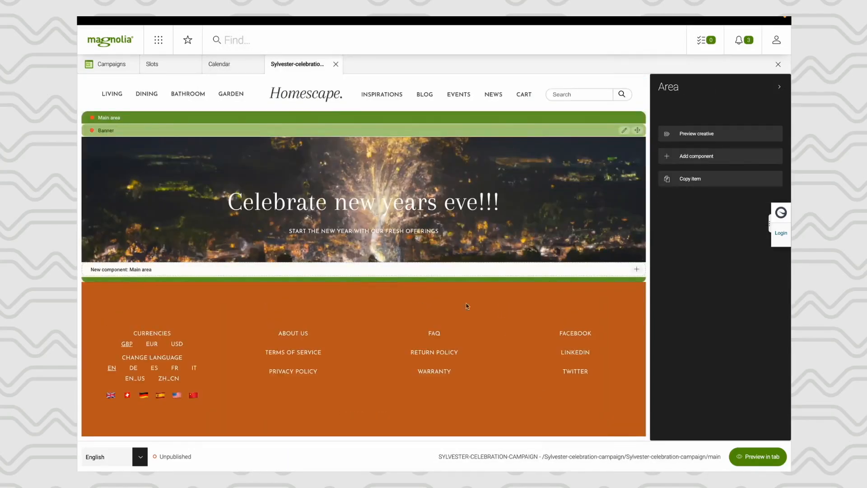
# - Return to the Campaigns app and examine the Sylvester campaign's schedule in the December 2022 calendar
pyautogui.click(163, 48)
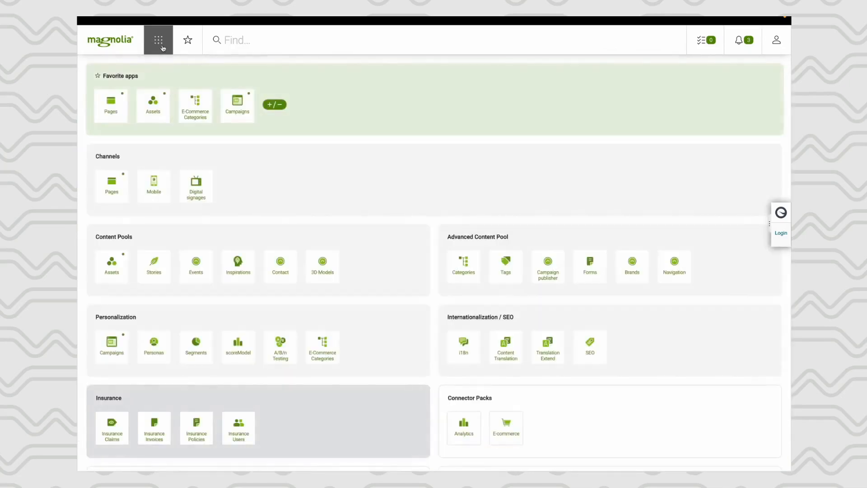
pyautogui.click(234, 102)
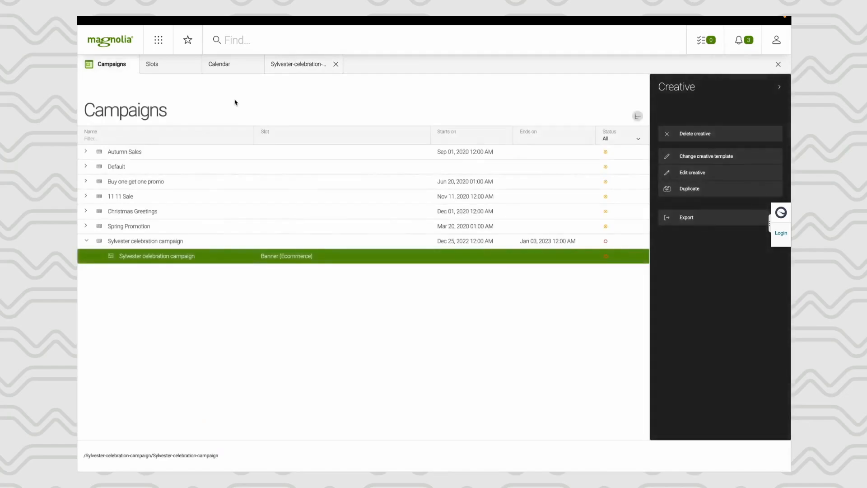
pyautogui.click(242, 74)
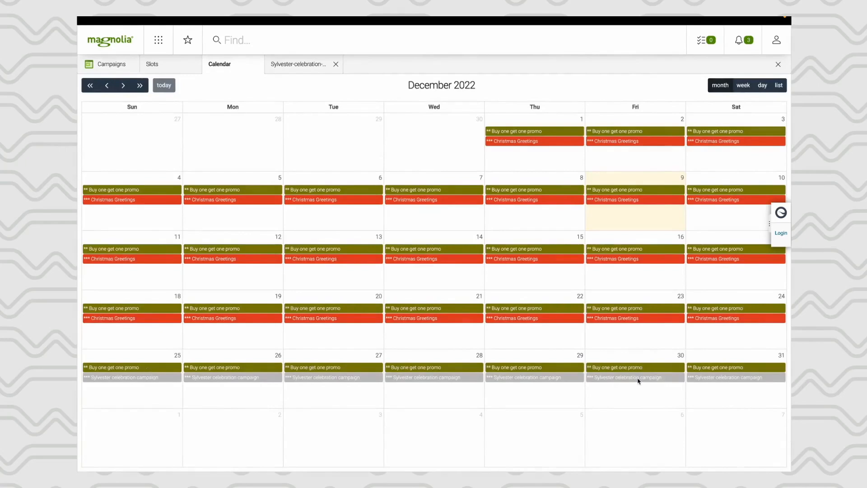
# - Open the Homescape home page from the Pages app and preview it with a Date parameter
pyautogui.click(158, 40)
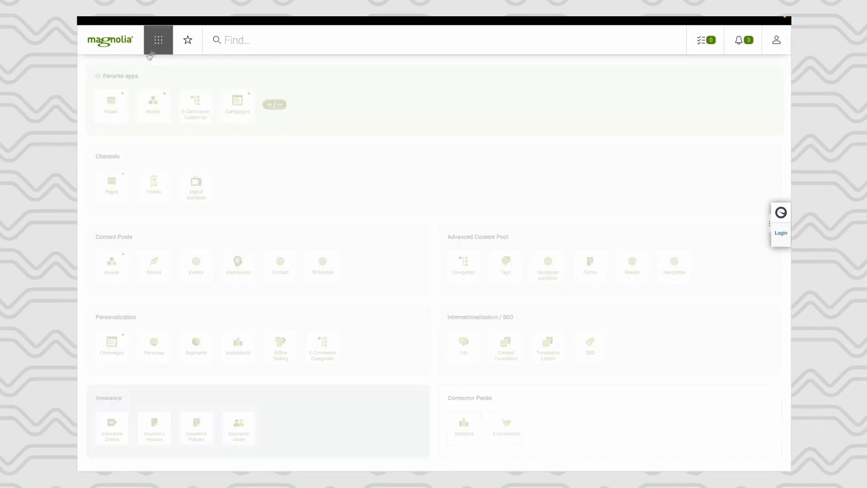
pyautogui.click(108, 108)
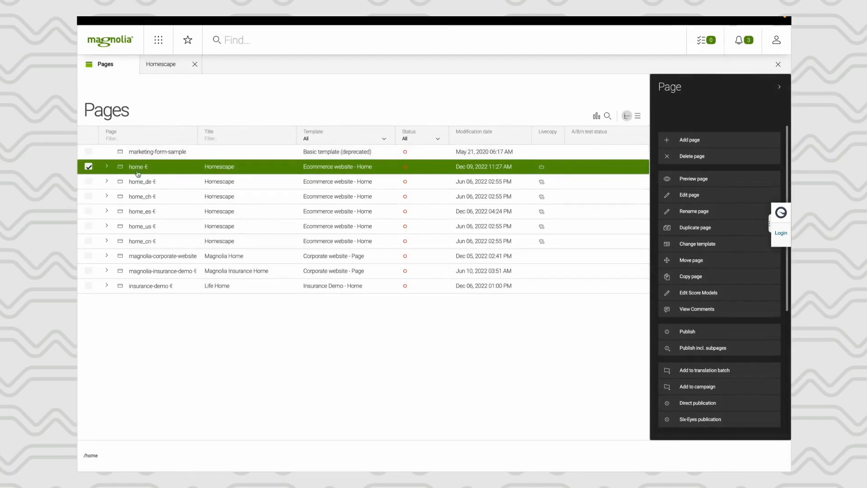
pyautogui.doubleClick(137, 171)
pyautogui.scroll(-10, 267, 219)
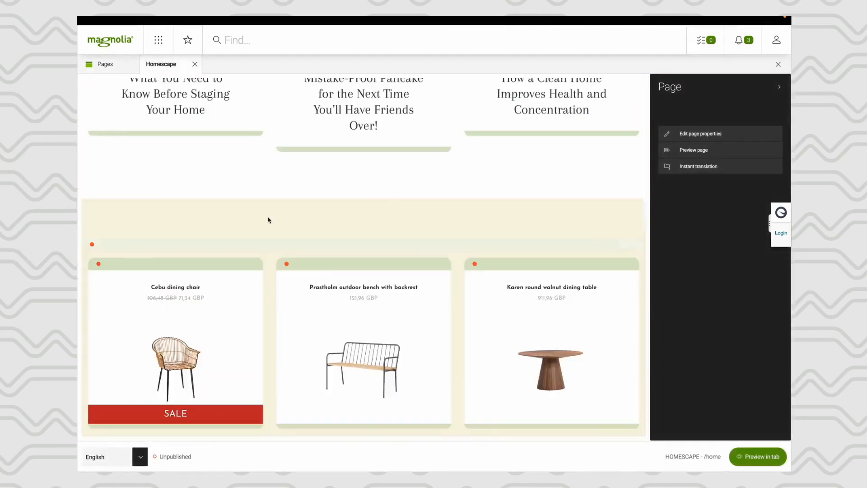
pyautogui.click(267, 218)
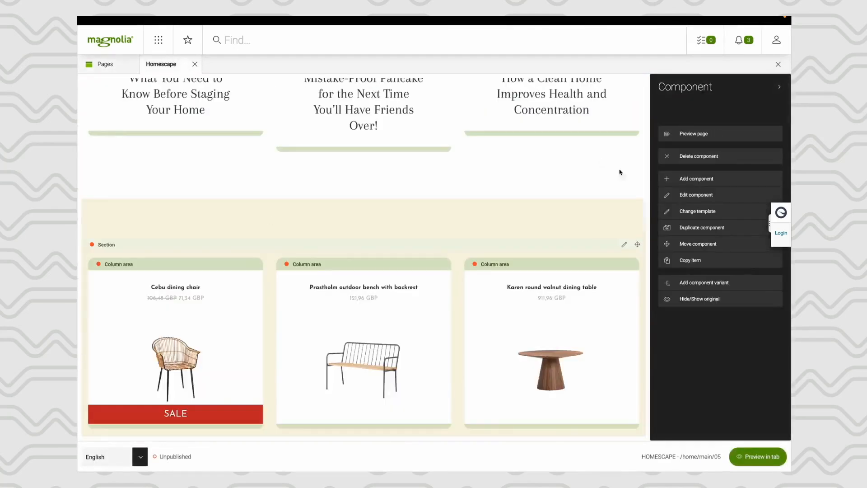
pyautogui.click(687, 134)
pyautogui.click(695, 180)
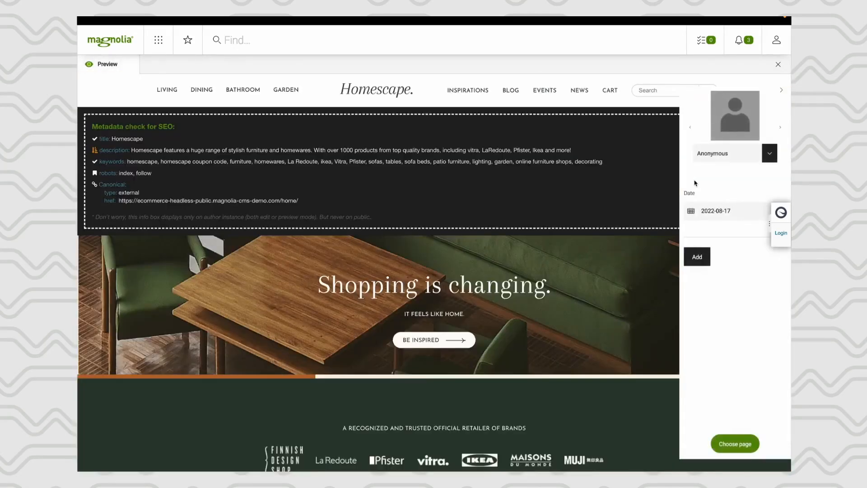
# - Set the preview date to 2022-08-26 and check the area around the home page's product section
pyautogui.click(690, 212)
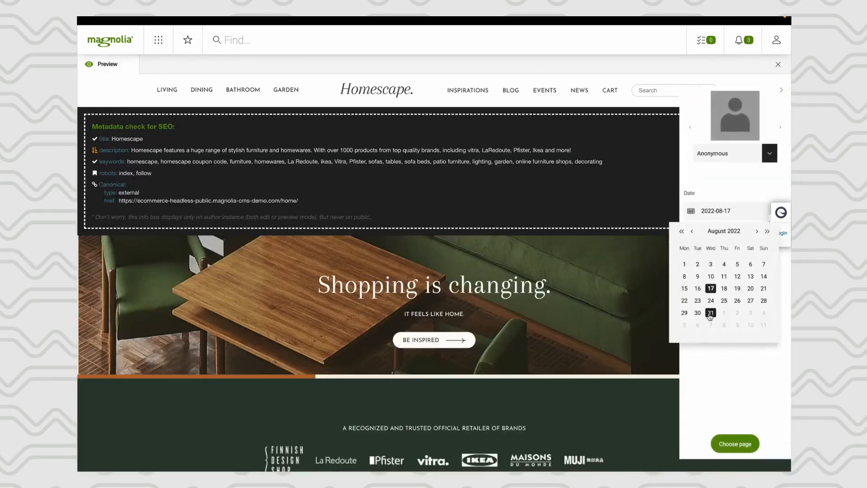
pyautogui.click(738, 301)
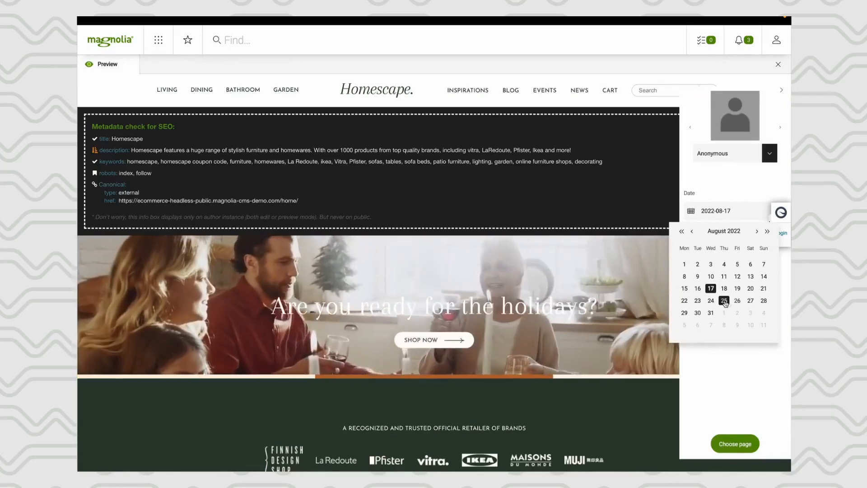
pyautogui.scroll(-5, 455, 307)
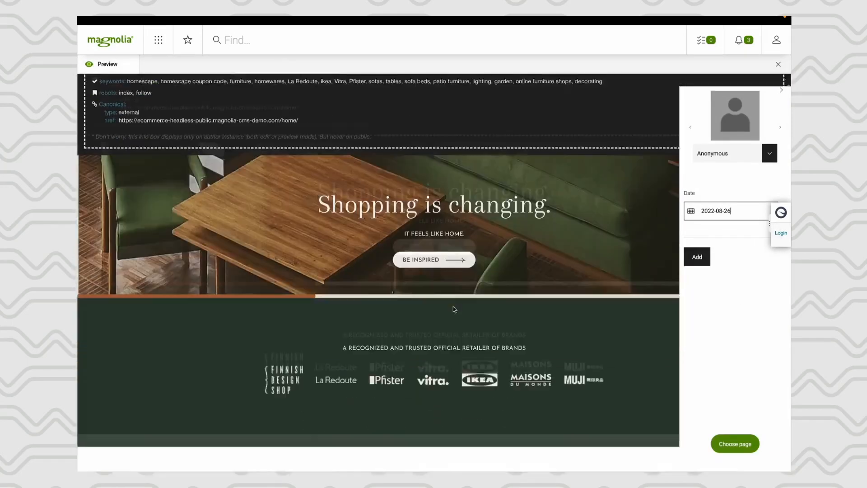
pyautogui.scroll(-12, 453, 309)
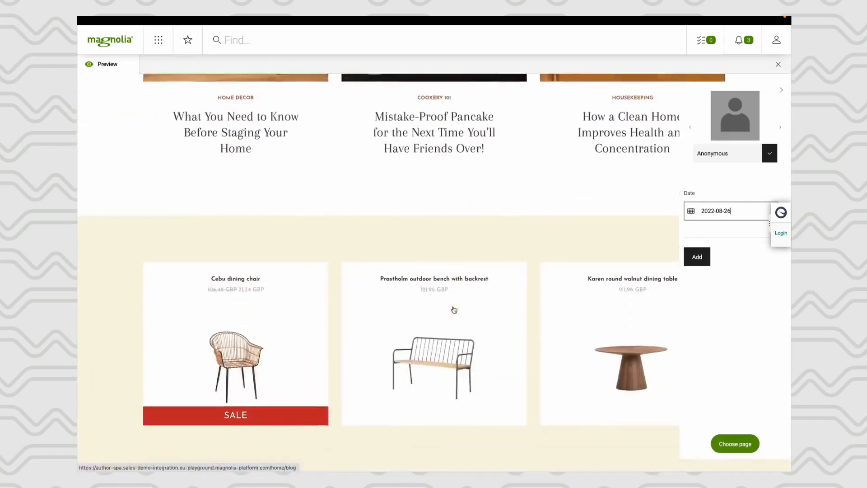
pyautogui.scroll(8, 453, 308)
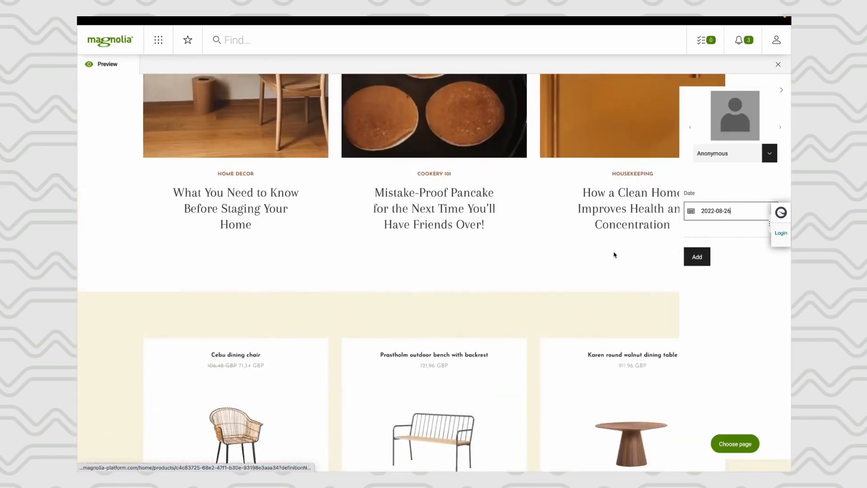
# - Set the preview date to 2022-12-25 and check the campaign banner slot below the home page's product section
pyautogui.click(687, 217)
pyautogui.click(755, 232)
pyautogui.click(755, 232)
pyautogui.click(755, 232)
pyautogui.click(755, 232)
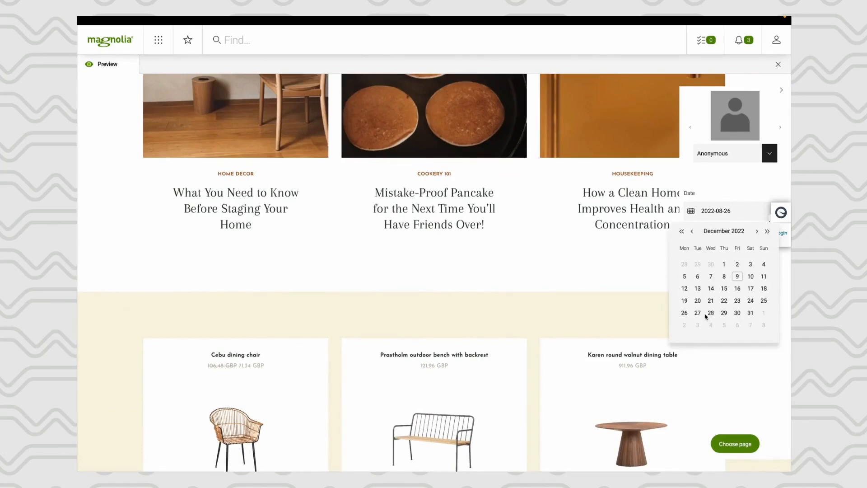
pyautogui.click(763, 301)
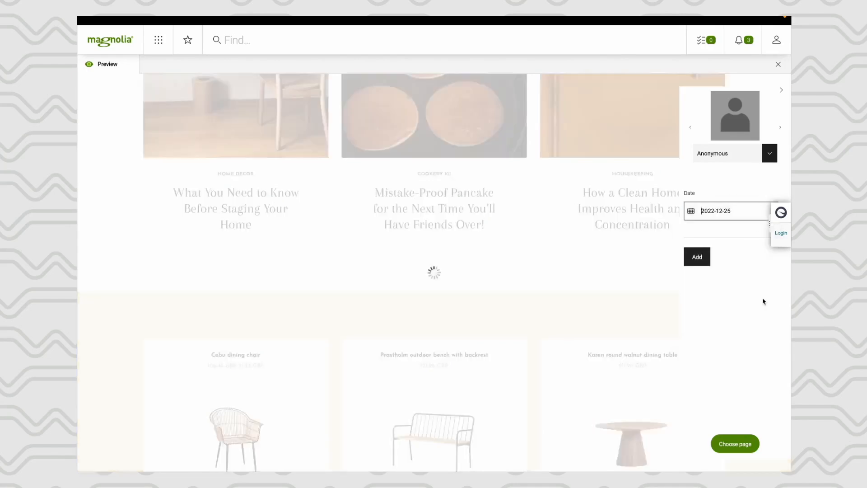
pyautogui.scroll(-10, 502, 296)
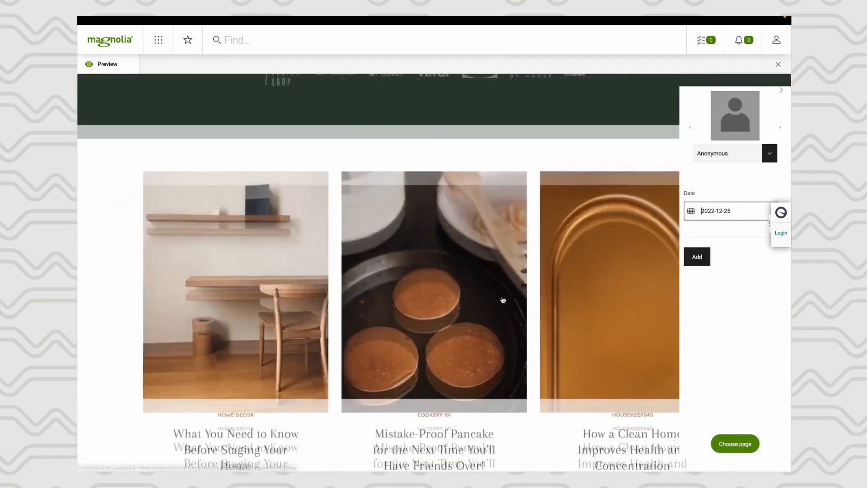
pyautogui.scroll(-7, 502, 299)
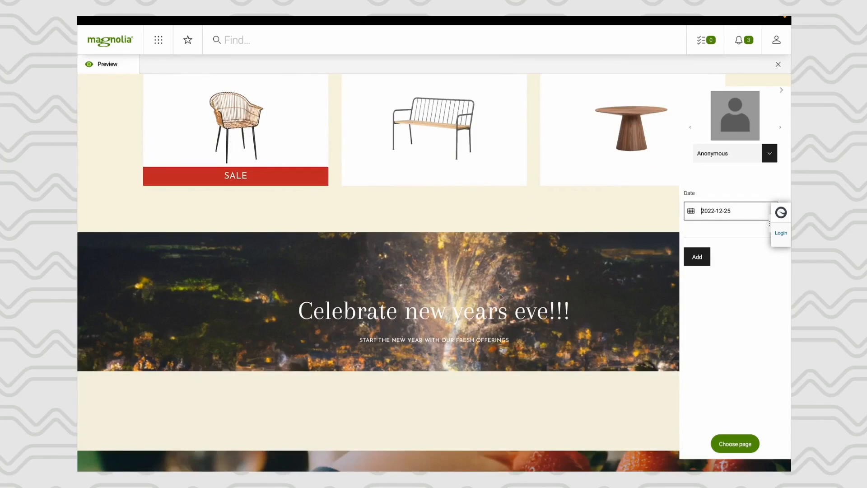
pyautogui.scroll(8, 492, 295)
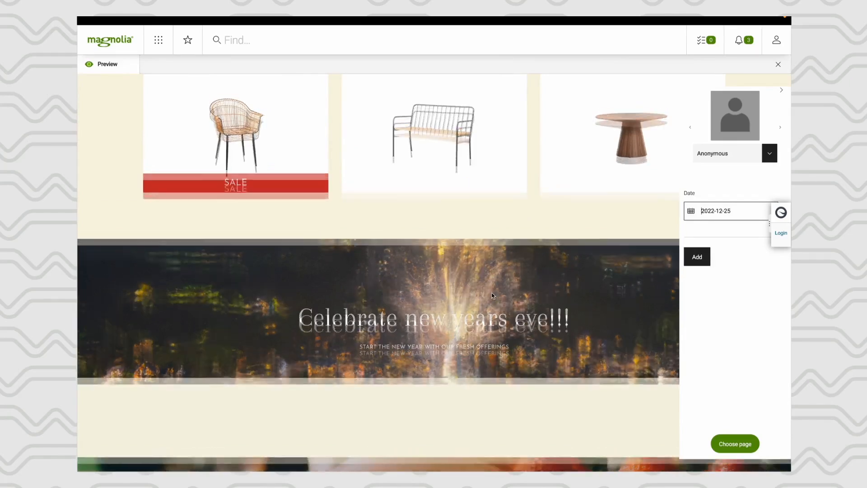
# - Close the dated visitor preview and check the campaign banner and article cards in the regular Homescape page preview
pyautogui.scroll(3, 492, 295)
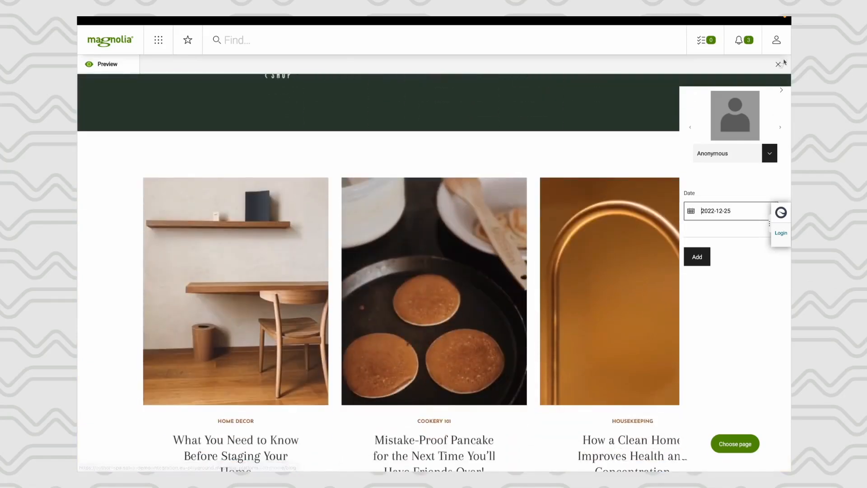
pyautogui.click(781, 90)
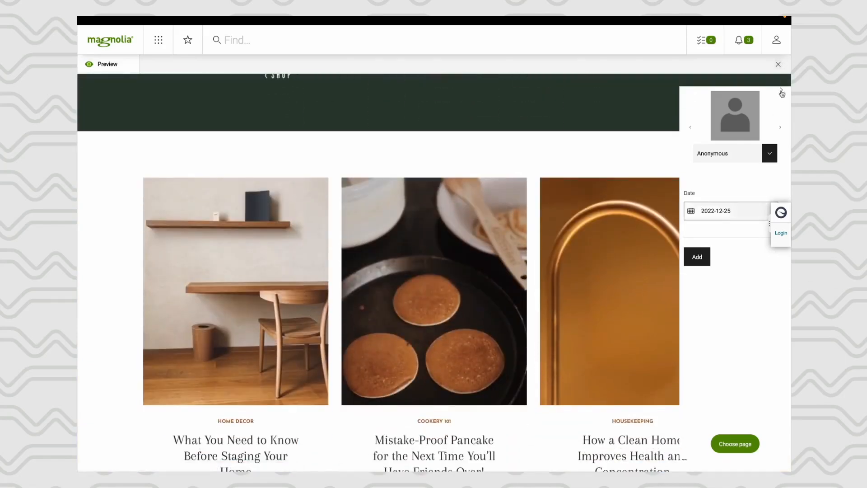
pyautogui.click(778, 64)
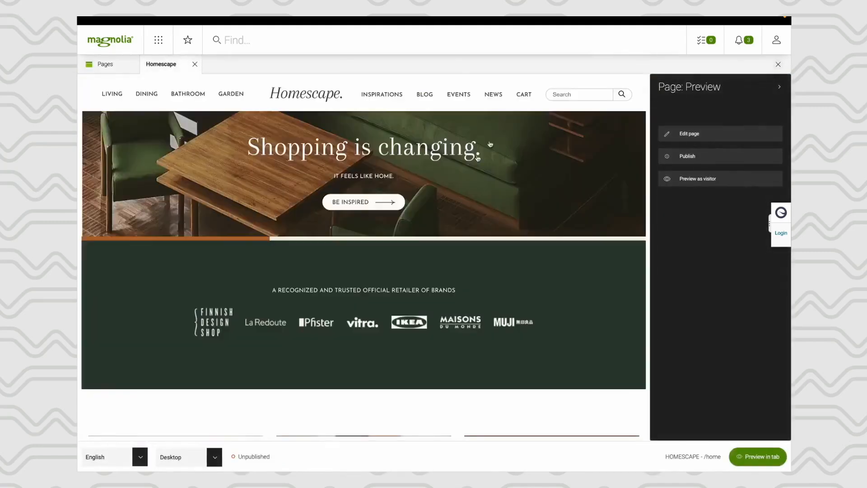
pyautogui.scroll(-10, 347, 271)
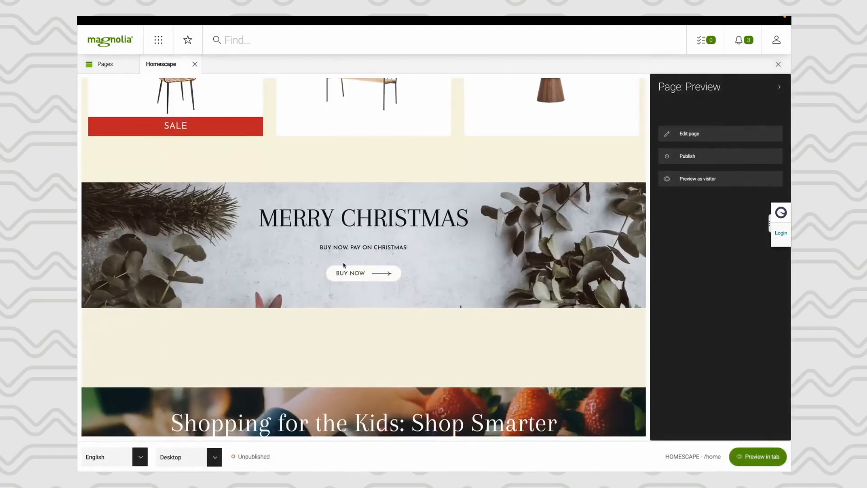
pyautogui.scroll(10, 308, 237)
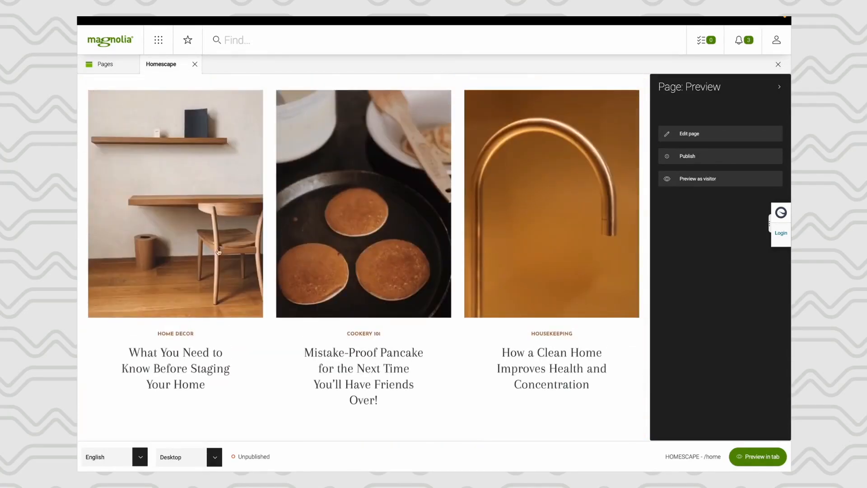
pyautogui.scroll(3, 209, 203)
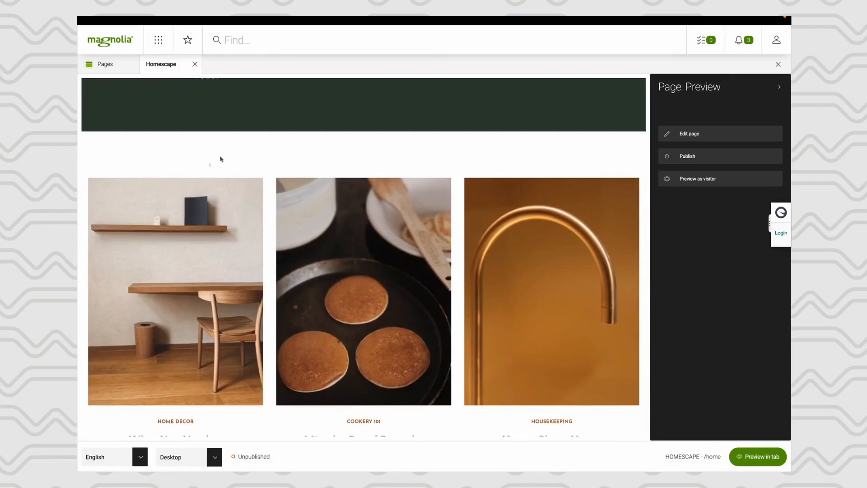
# - Switch the home page to editing and inspect the Home Decor card's image source without changing the card
pyautogui.click(695, 139)
pyautogui.click(195, 277)
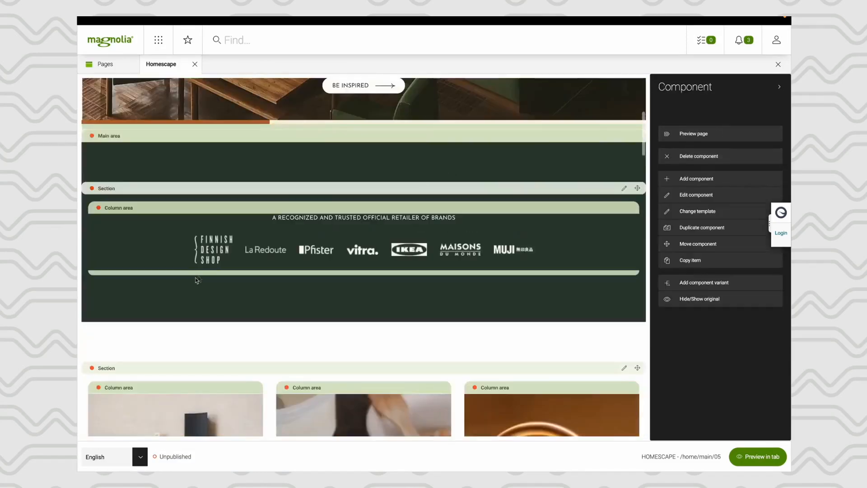
pyautogui.scroll(2, 195, 278)
pyautogui.scroll(-10, 195, 278)
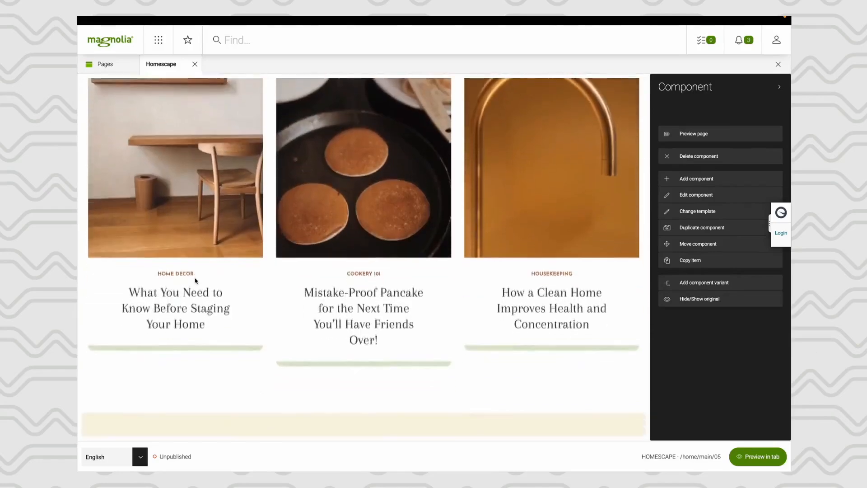
pyautogui.scroll(3, 195, 278)
pyautogui.click(212, 158)
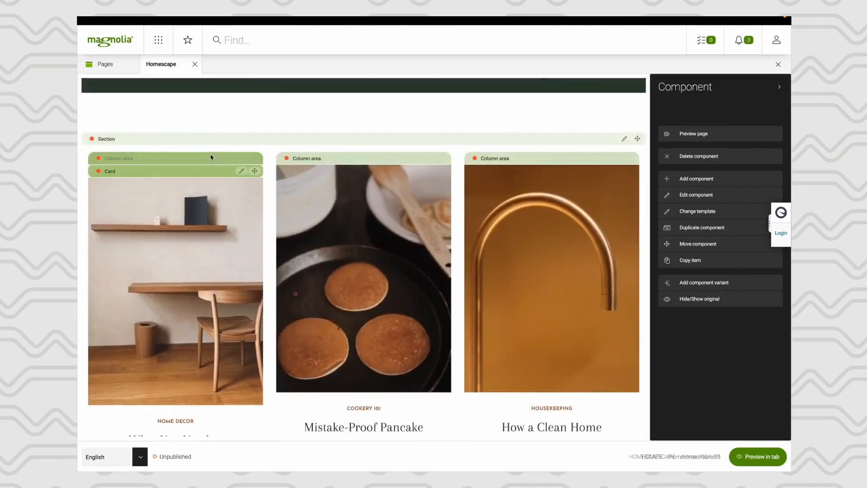
pyautogui.click(241, 170)
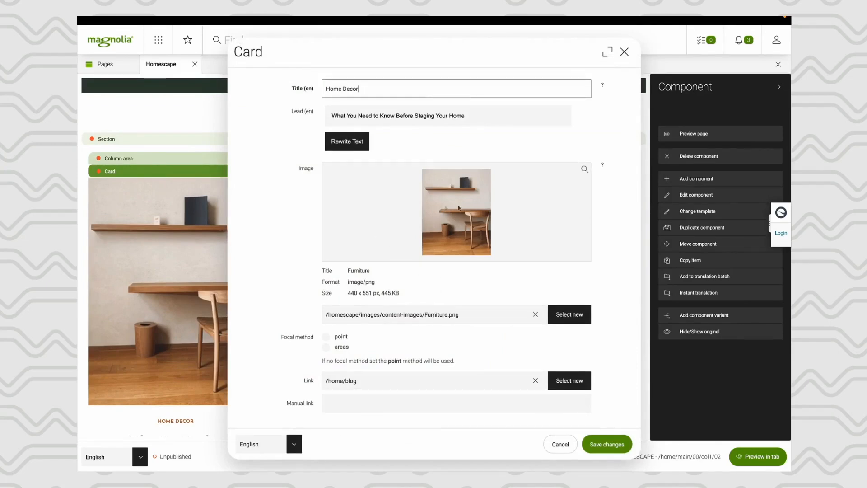
pyautogui.click(559, 441)
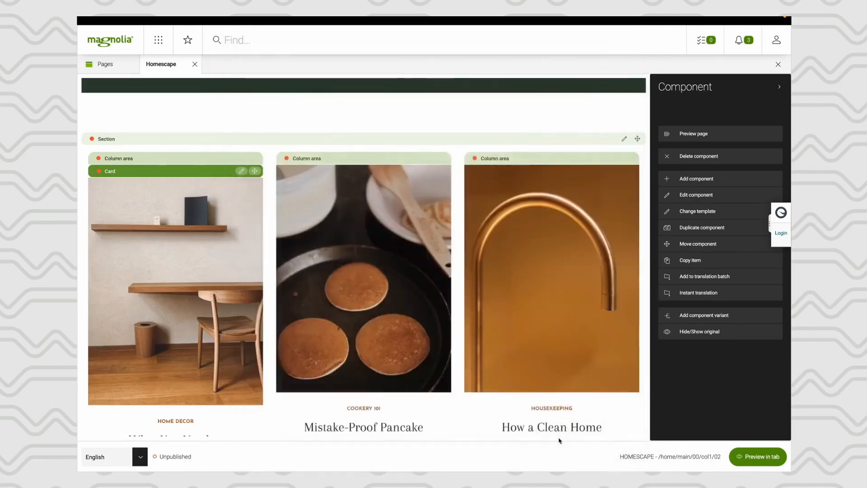
# - Go to the Assets app, deselect the Fireworks image and expand the homescape/images/content-images folder
pyautogui.click(158, 40)
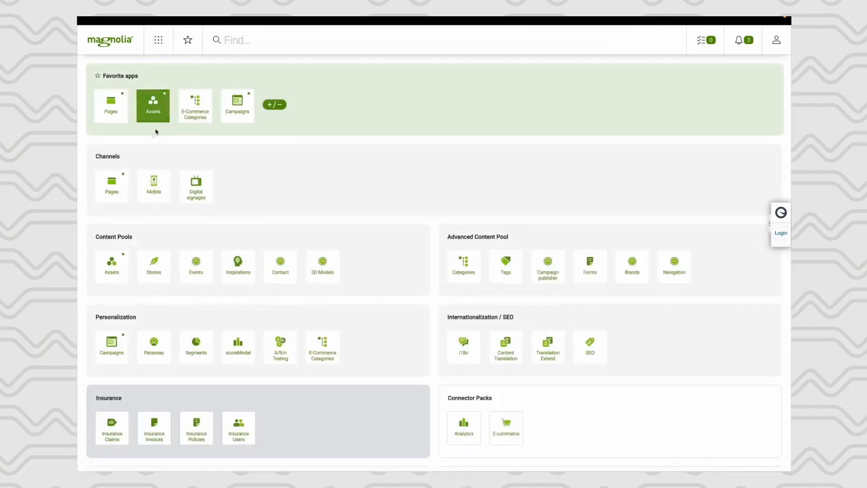
pyautogui.click(164, 117)
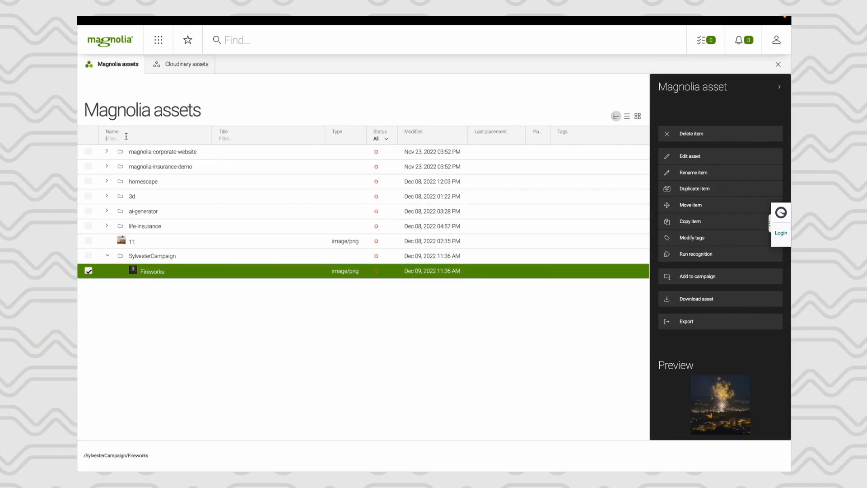
pyautogui.click(88, 271)
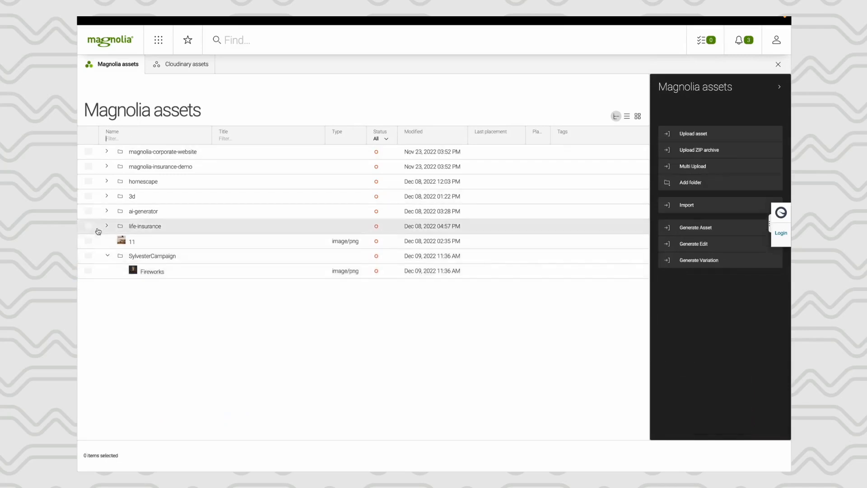
pyautogui.click(108, 181)
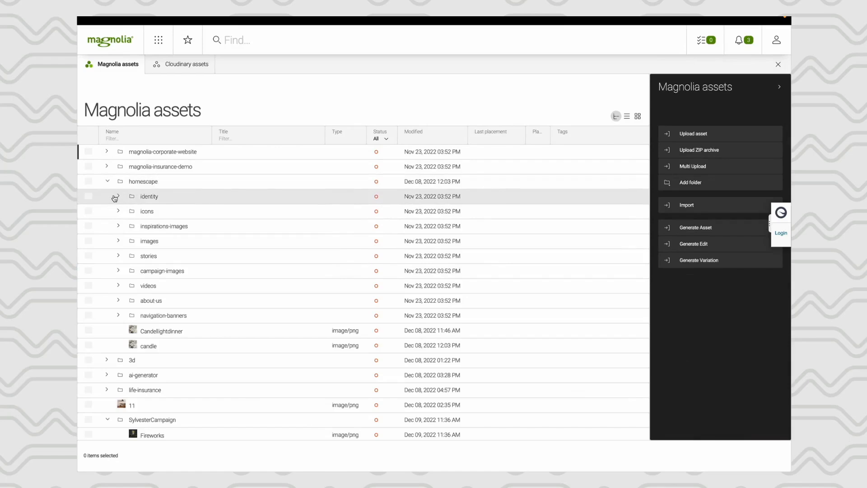
pyautogui.click(119, 242)
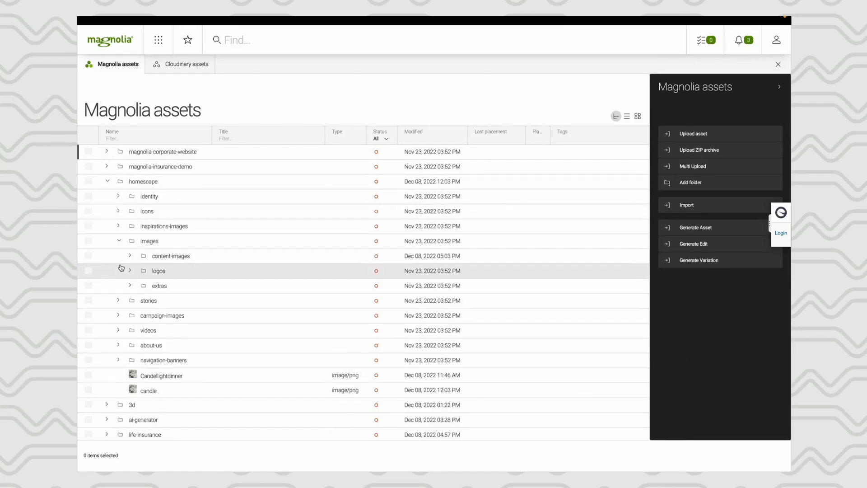
pyautogui.click(129, 258)
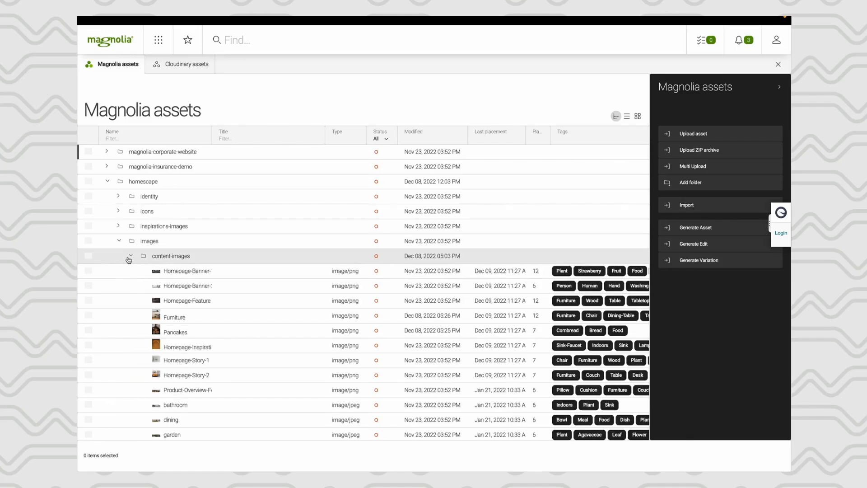
# - Start a Generate Edit in the content-images folder with Furniture.png as the base image
pyautogui.click(170, 255)
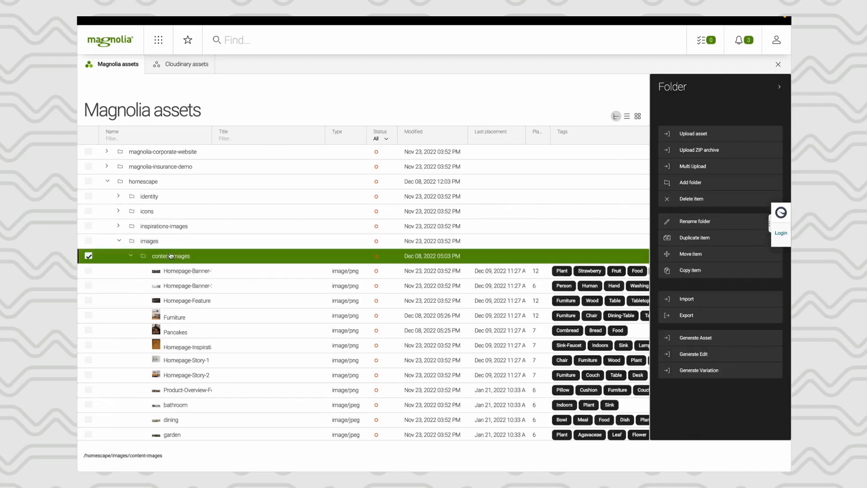
pyautogui.click(706, 357)
pyautogui.click(707, 188)
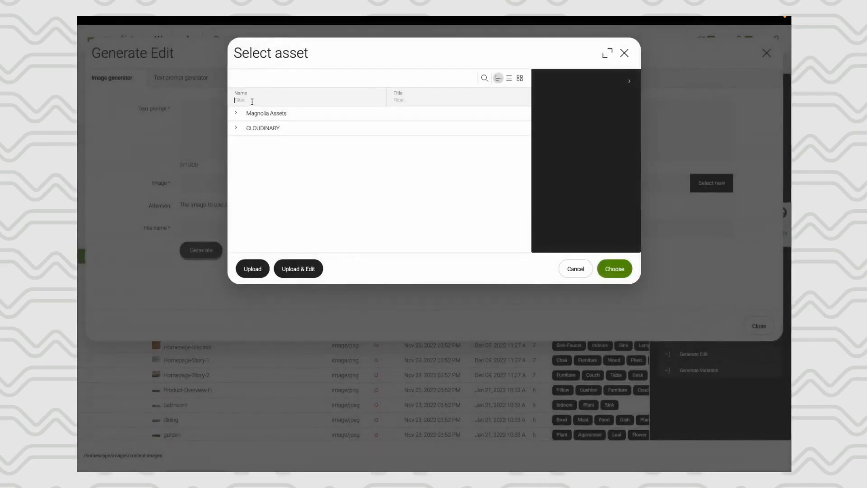
pyautogui.write('furn')
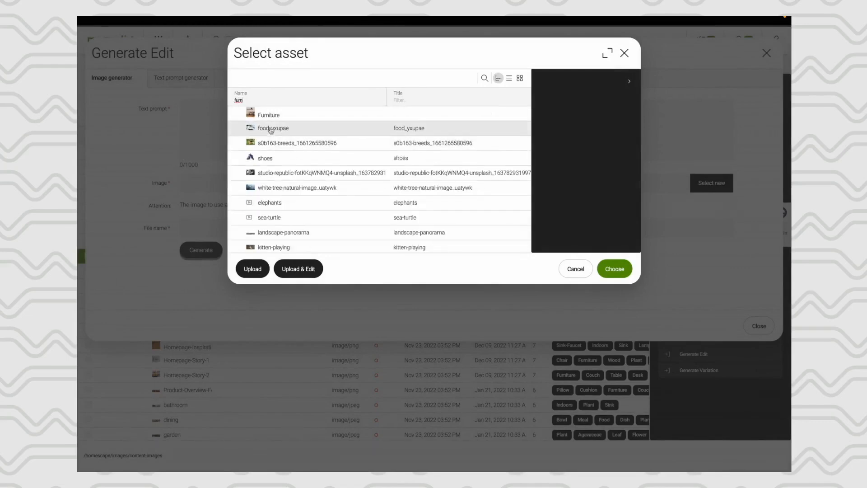
pyautogui.click(266, 114)
pyautogui.click(614, 269)
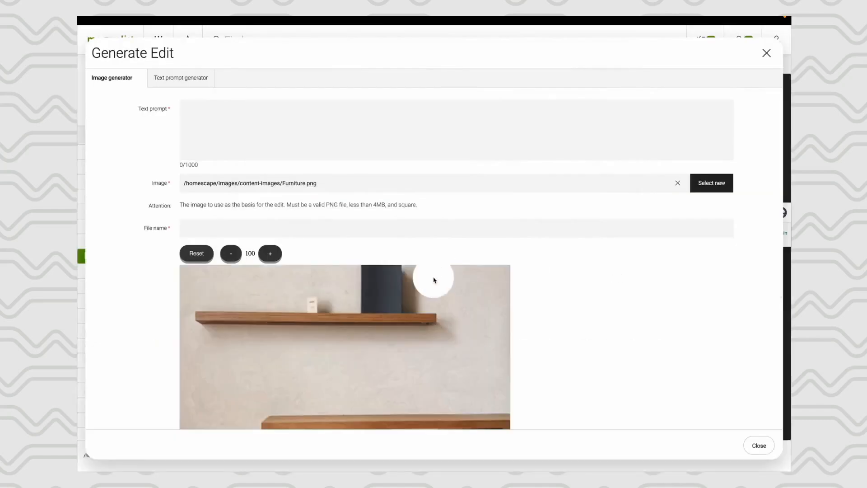
# - Erase a wide patch of wall directly above the desk in the furniture image to mark the area for the AI edit
pyautogui.scroll(-3, 433, 279)
pyautogui.scroll(-1, 434, 280)
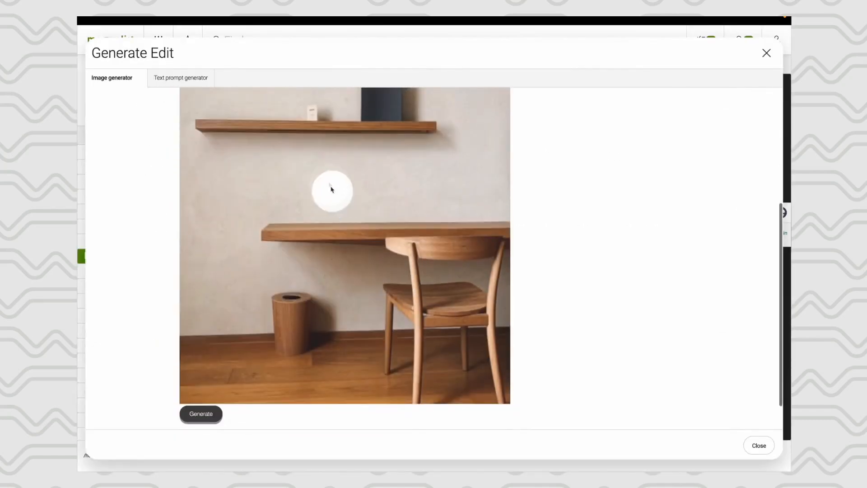
pyautogui.moveTo(276, 206)
pyautogui.mouseDown()
pyautogui.moveTo(363, 208)
pyautogui.moveTo(387, 197)
pyautogui.moveTo(279, 185)
pyautogui.moveTo(295, 177)
pyautogui.moveTo(377, 179)
pyautogui.moveTo(385, 213)
pyautogui.moveTo(373, 207)
pyautogui.moveTo(323, 222)
pyautogui.mouseUp()
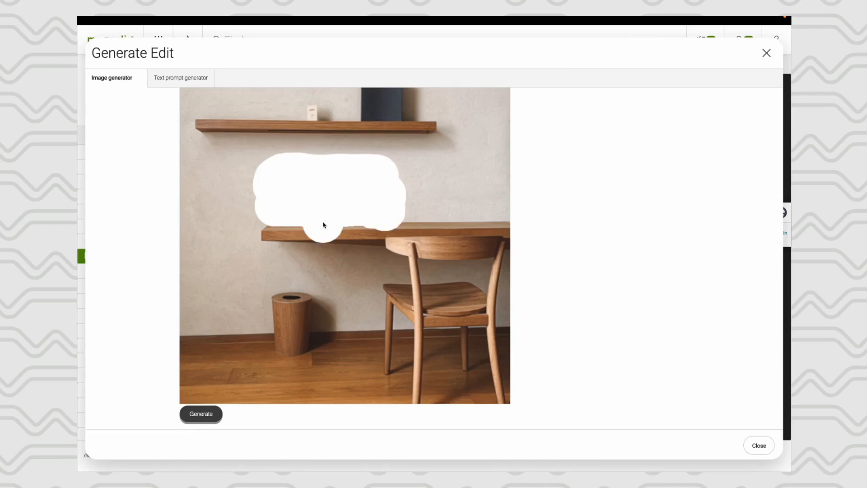
# - Generate edited images with the prompt "Some candles on a desk" and the file name ChristmasFurniture
pyautogui.scroll(4, 323, 223)
pyautogui.click(241, 116)
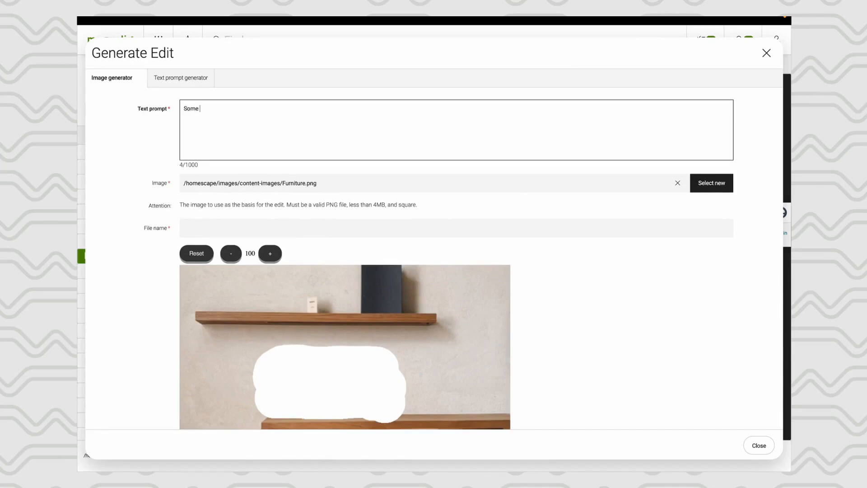
pyautogui.write('Some candls ')
pyautogui.write(' on a desk')
pyautogui.click(217, 224)
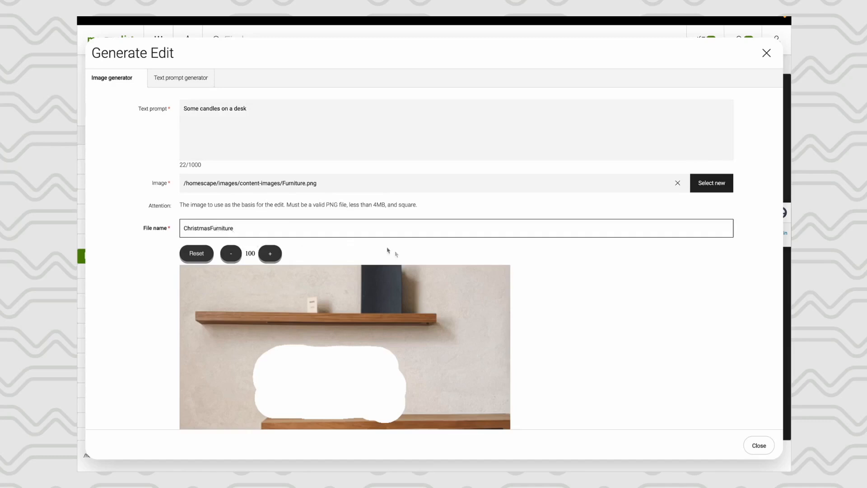
pyautogui.scroll(-5, 618, 278)
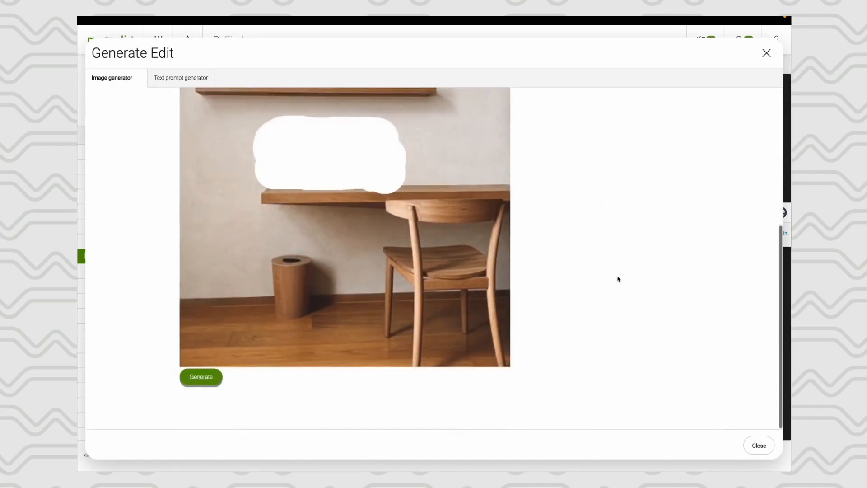
pyautogui.click(203, 377)
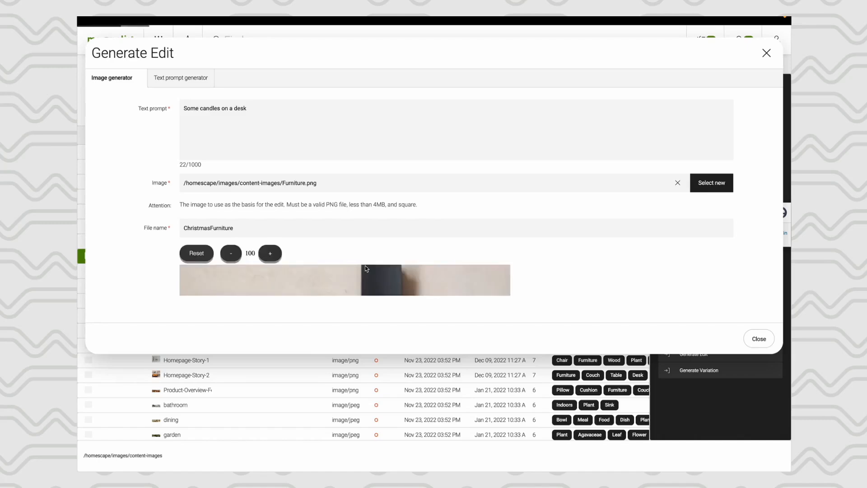
# - Choose the generated image with the white candles and upload it to the content-images folder
pyautogui.scroll(-10, 598, 254)
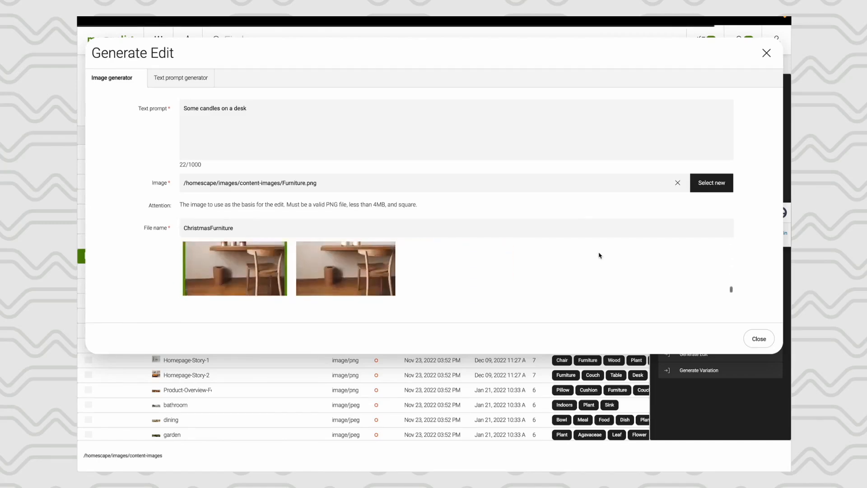
pyautogui.scroll(-8, 577, 300)
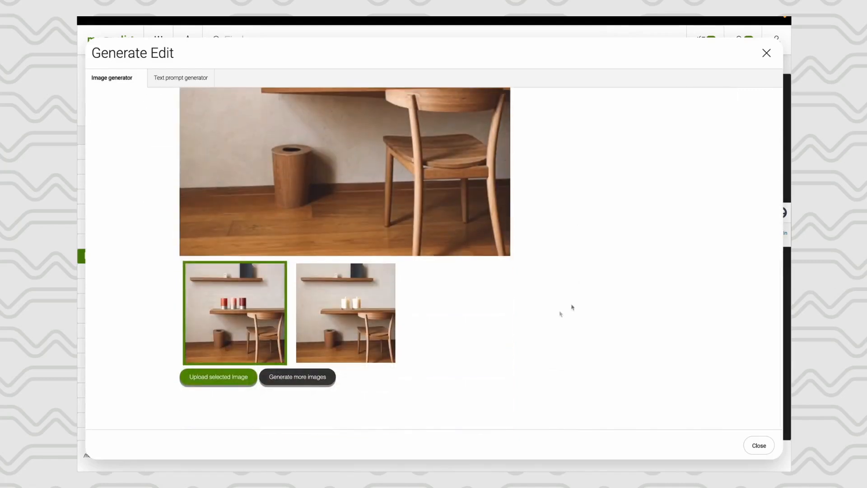
pyautogui.click(351, 304)
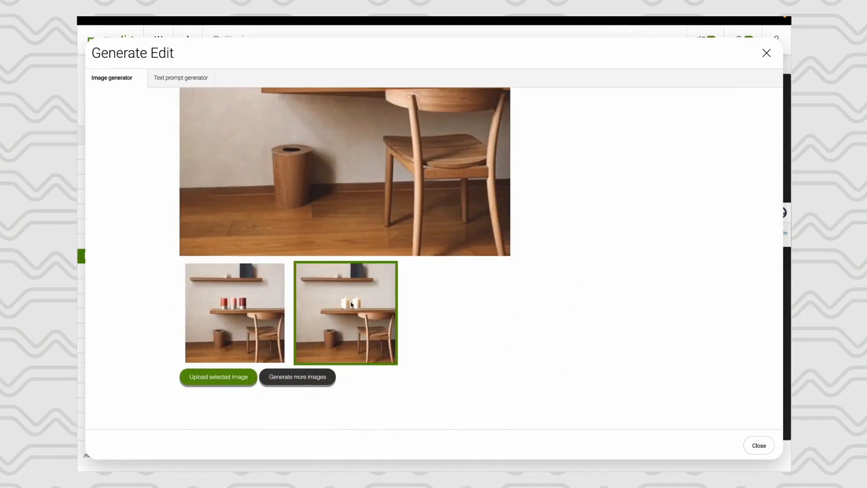
pyautogui.click(226, 382)
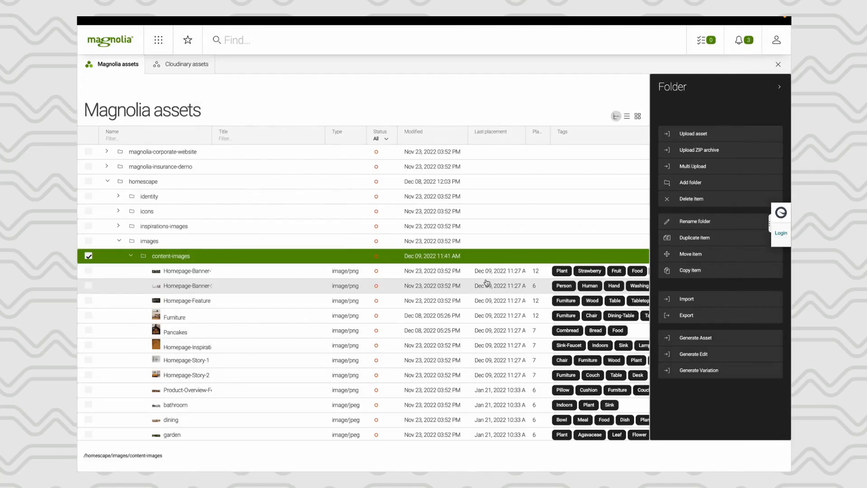
# - Set the focal point of the ChristmasFurniture asset just beside the candles, at about 42% left and 42% top, and save it
pyautogui.scroll(-5, 381, 325)
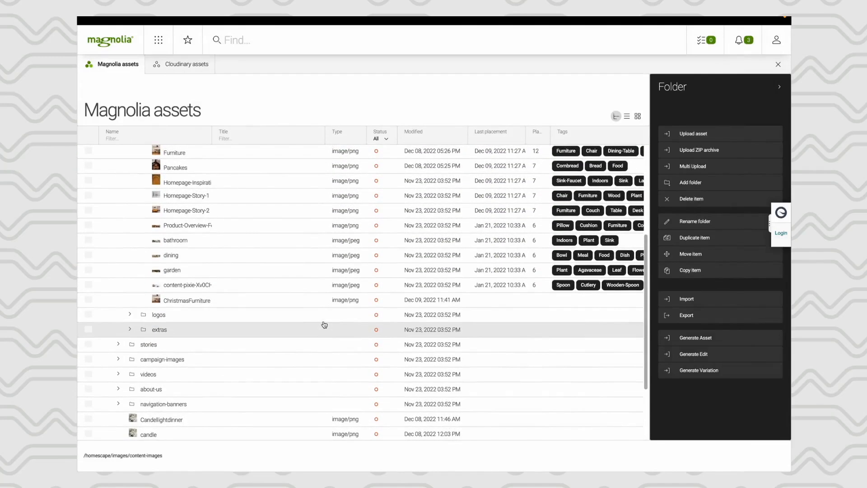
pyautogui.click(204, 301)
pyautogui.doubleClick(205, 301)
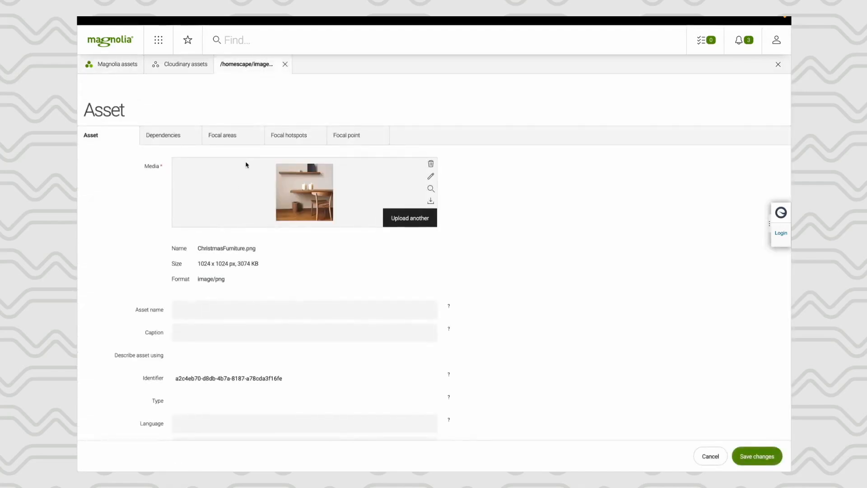
pyautogui.click(343, 136)
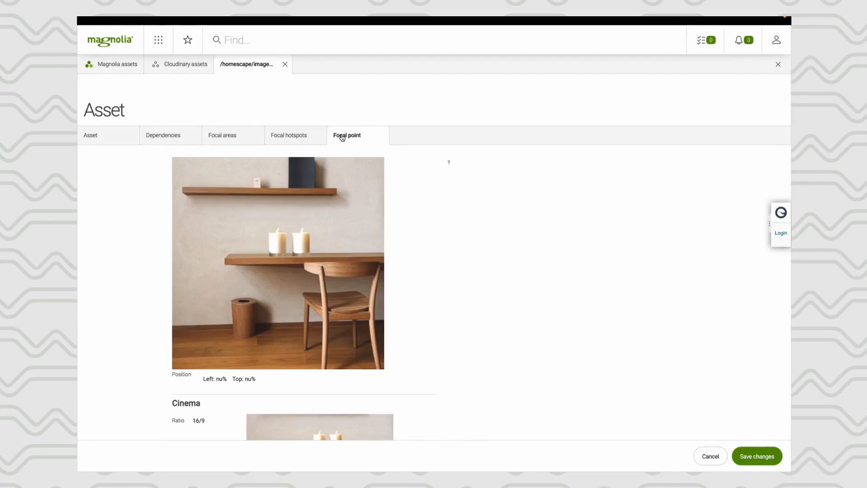
pyautogui.click(299, 243)
pyautogui.click(262, 245)
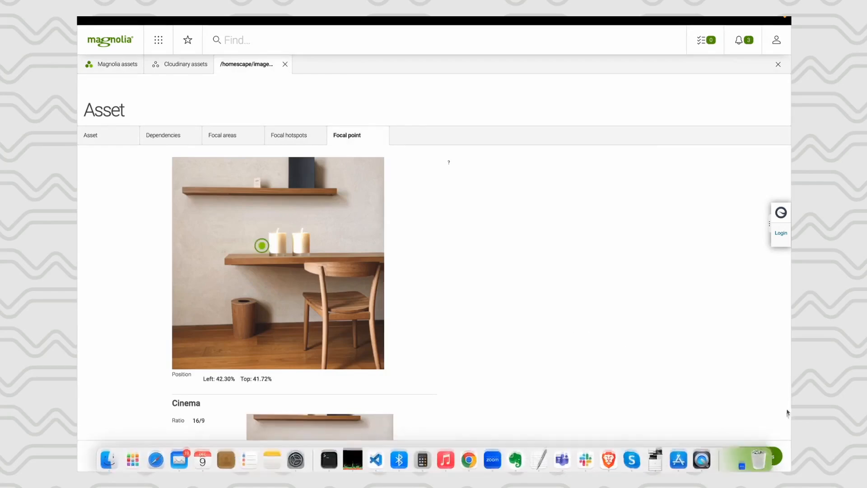
pyautogui.click(761, 458)
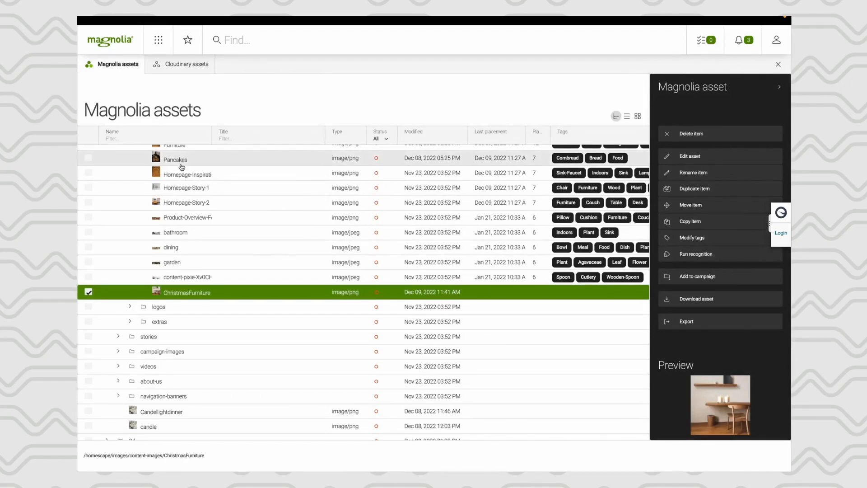
# - Start a Generate Variation in the content-images folder with Pancakes.png as the base image
pyautogui.scroll(3, 171, 190)
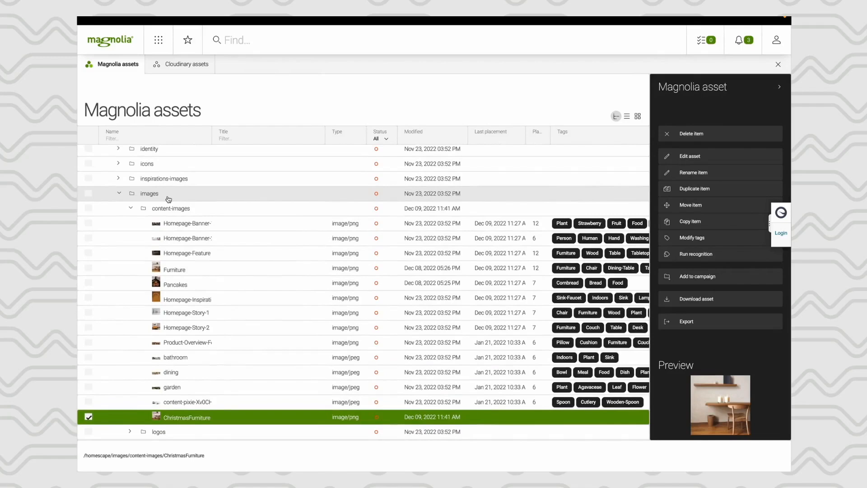
pyautogui.click(170, 286)
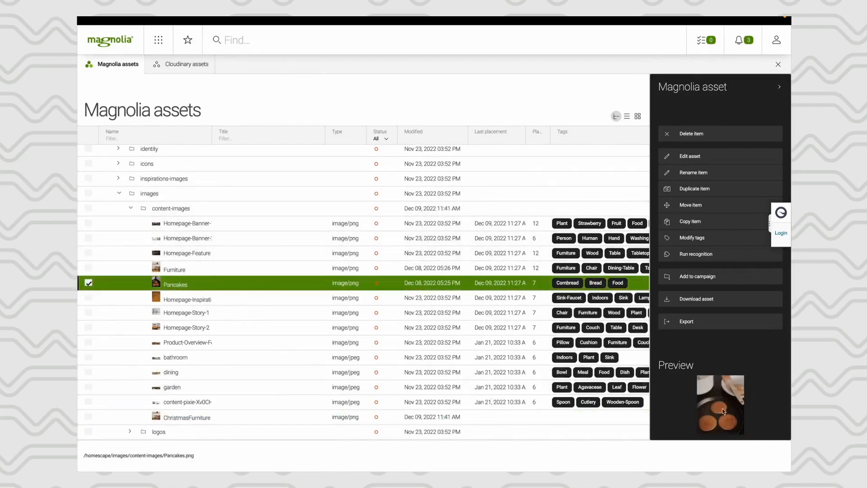
pyautogui.click(243, 211)
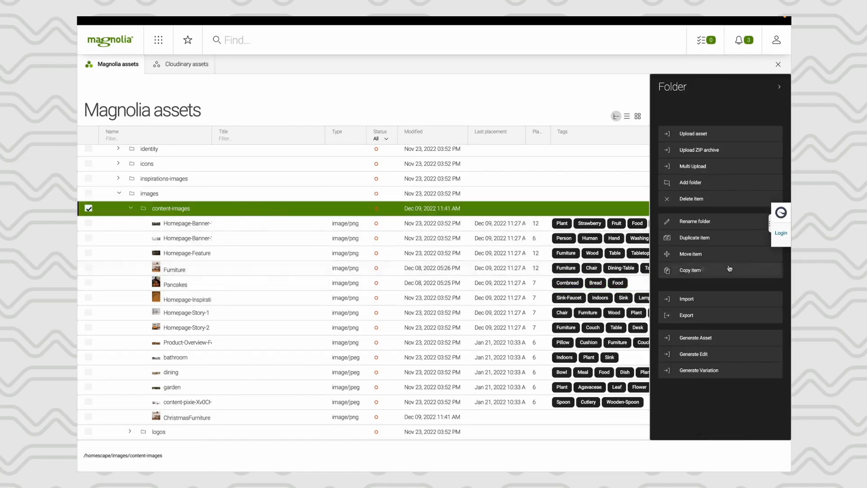
pyautogui.click(697, 371)
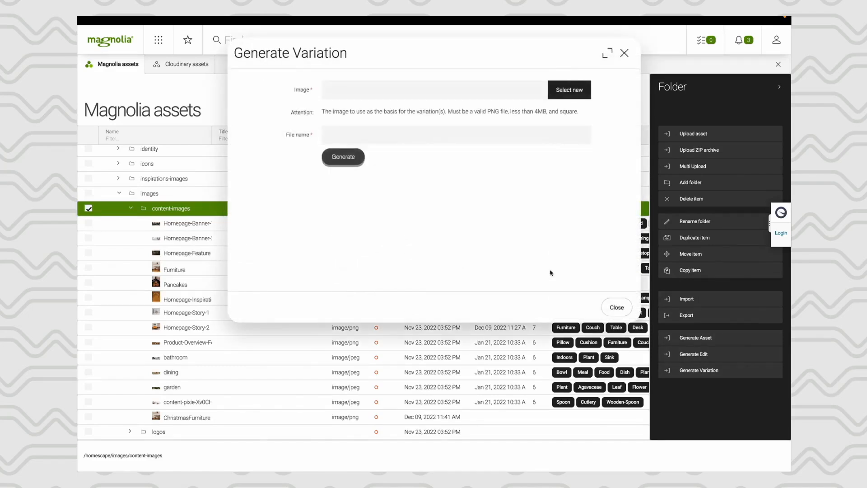
pyautogui.click(381, 131)
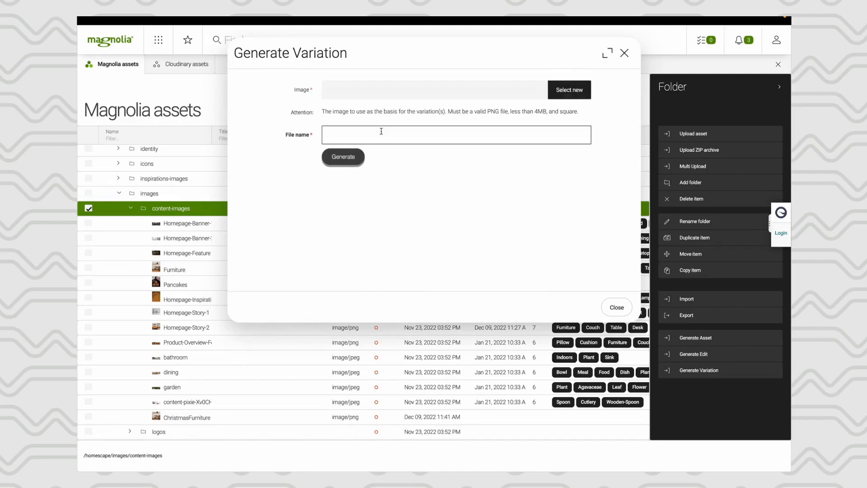
pyautogui.click(585, 88)
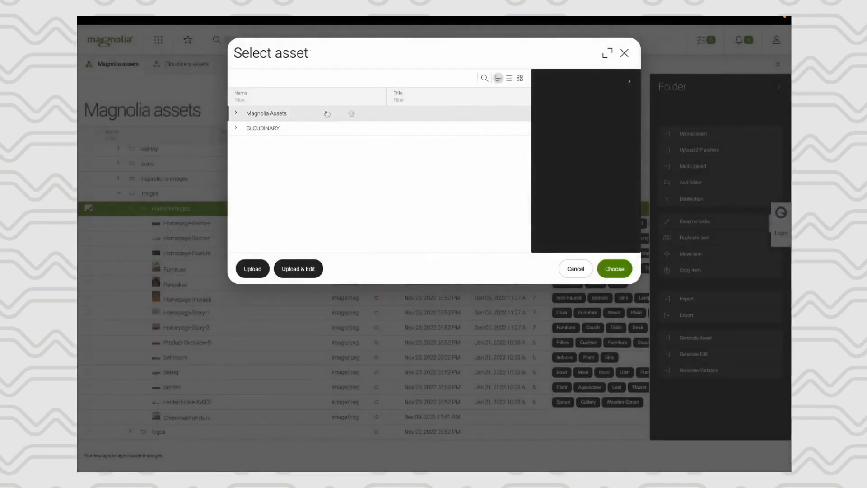
pyautogui.click(272, 96)
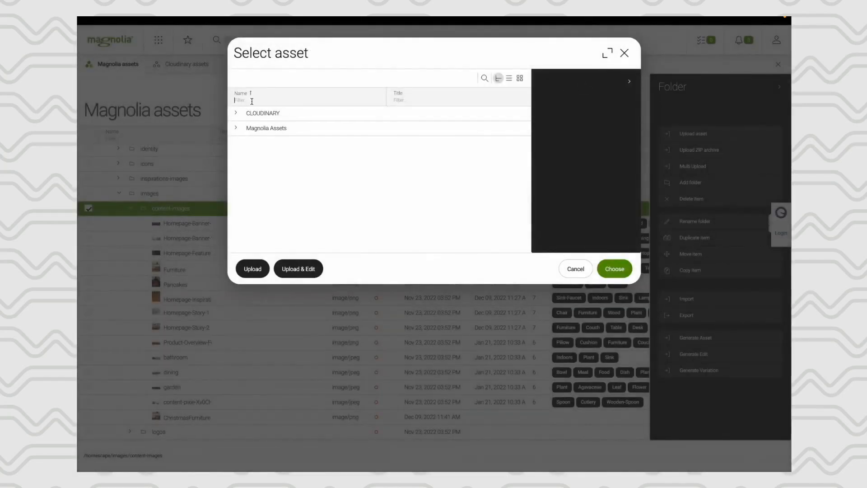
pyautogui.click(252, 100)
pyautogui.write('panca')
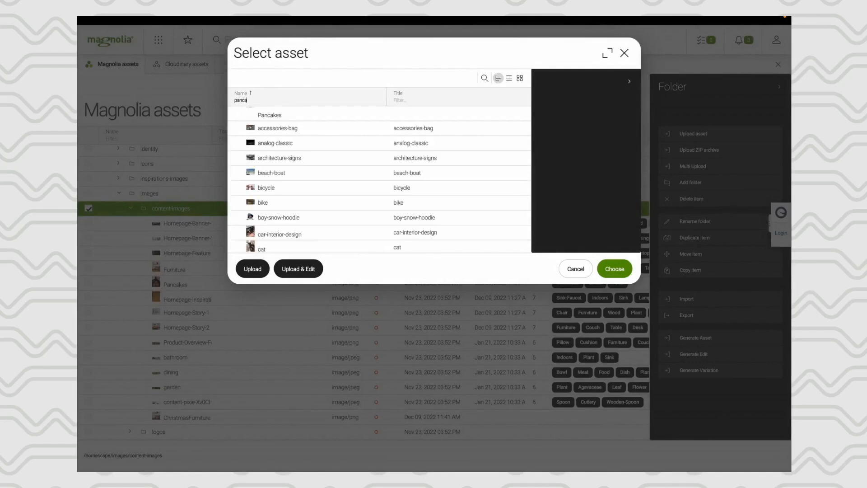
pyautogui.click(253, 113)
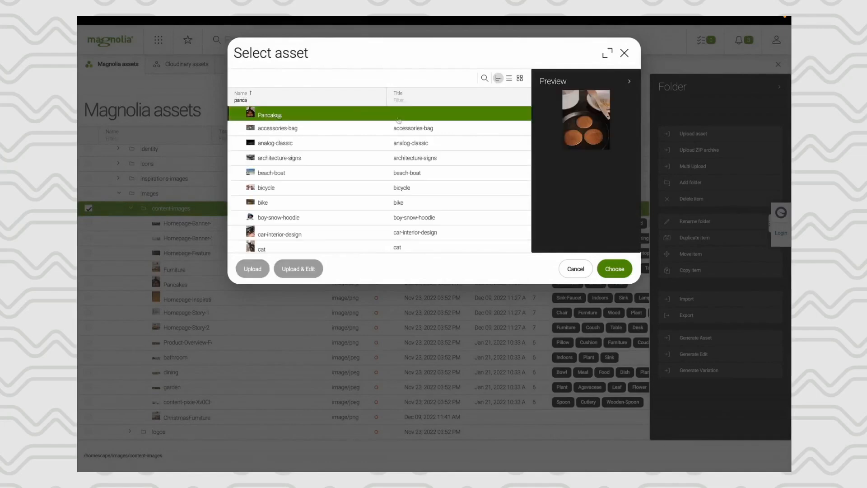
pyautogui.click(614, 269)
# - Generate variations of the pancake image with the file name NewPancakes
pyautogui.click(421, 278)
pyautogui.write('NewPanc')
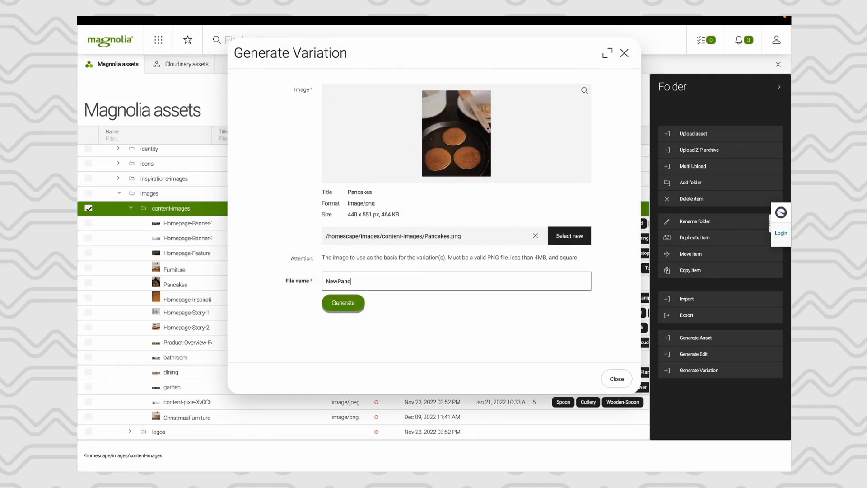
pyautogui.write('akes')
pyautogui.click(343, 302)
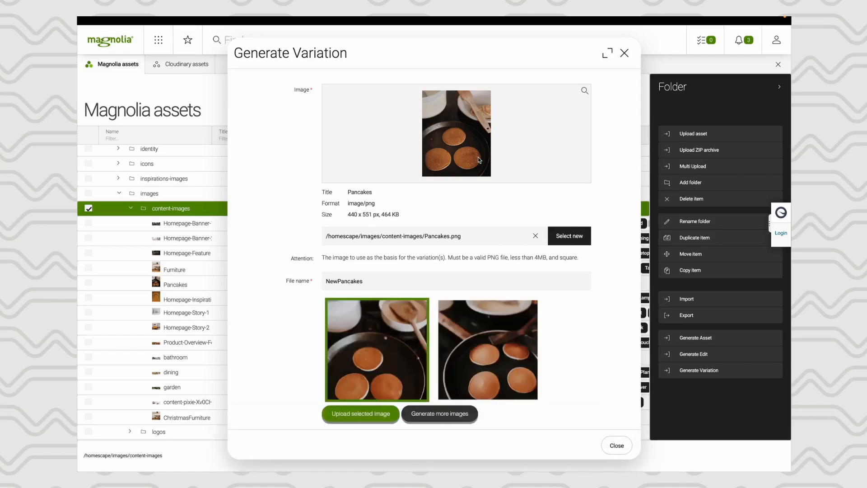
# - Choose the generated variation with four pancakes in the pan and upload it to the content-images folder
pyautogui.scroll(-1, 479, 340)
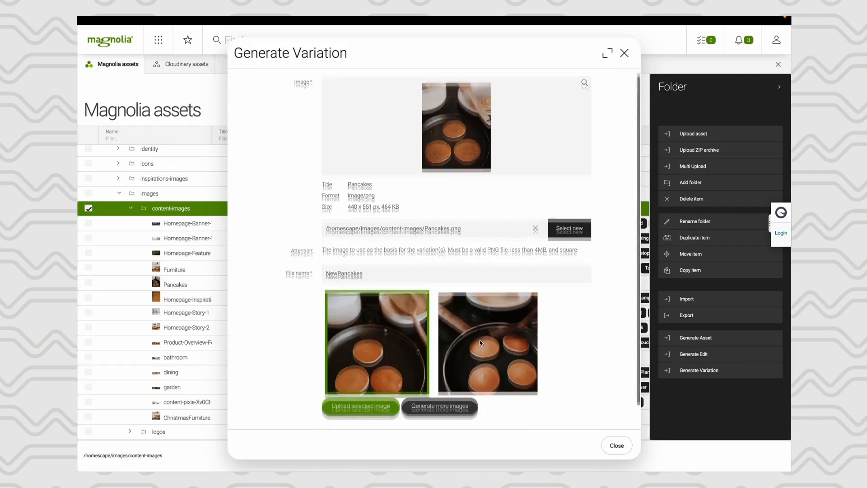
pyautogui.scroll(1, 480, 319)
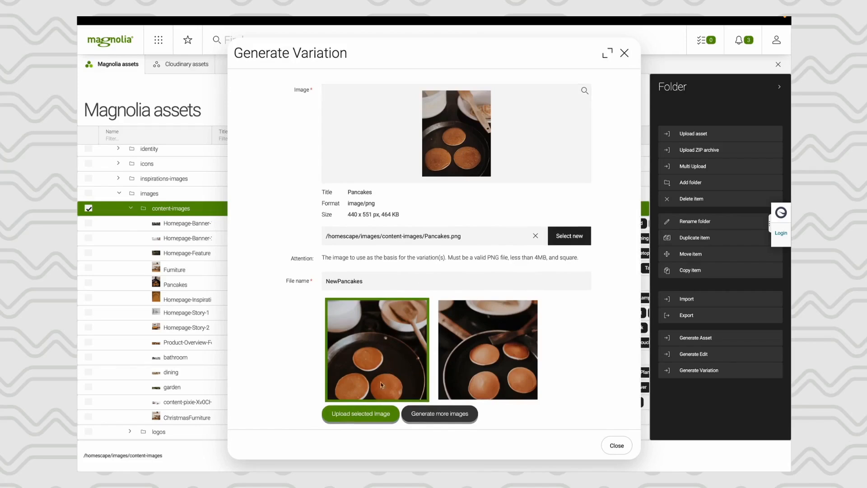
pyautogui.click(482, 370)
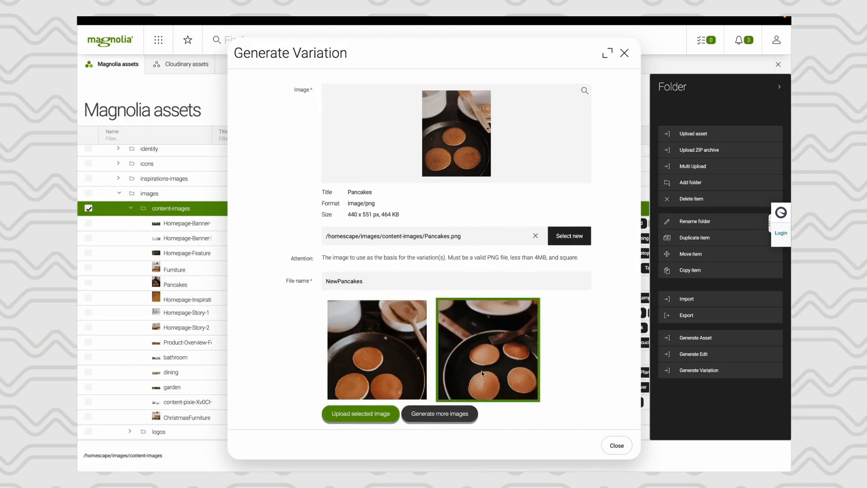
pyautogui.scroll(-1, 482, 370)
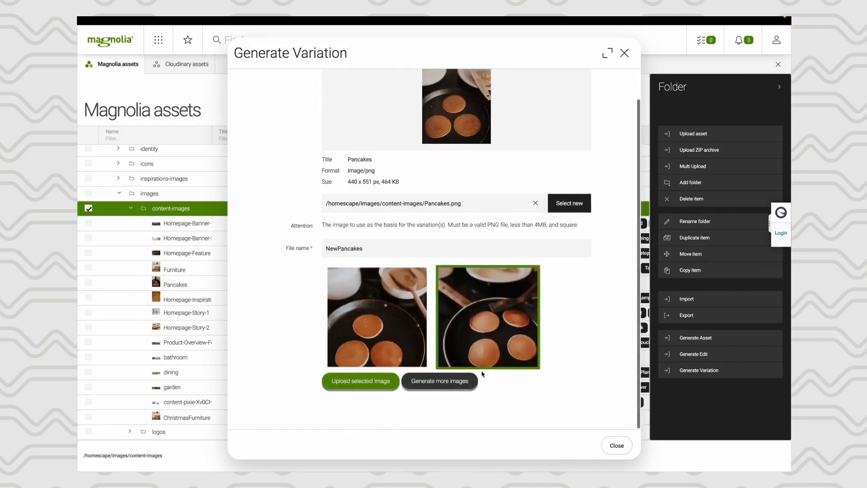
pyautogui.click(371, 386)
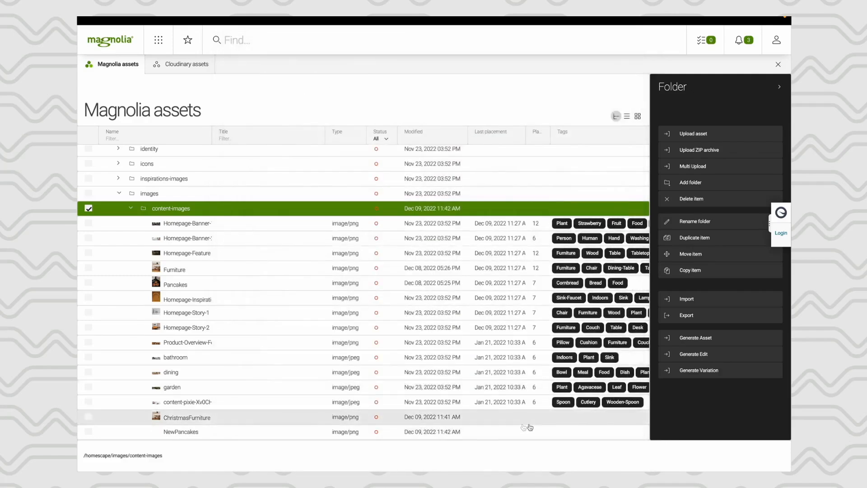
# - Switch to the Pages app and open the Homescape page for editing
pyautogui.click(154, 45)
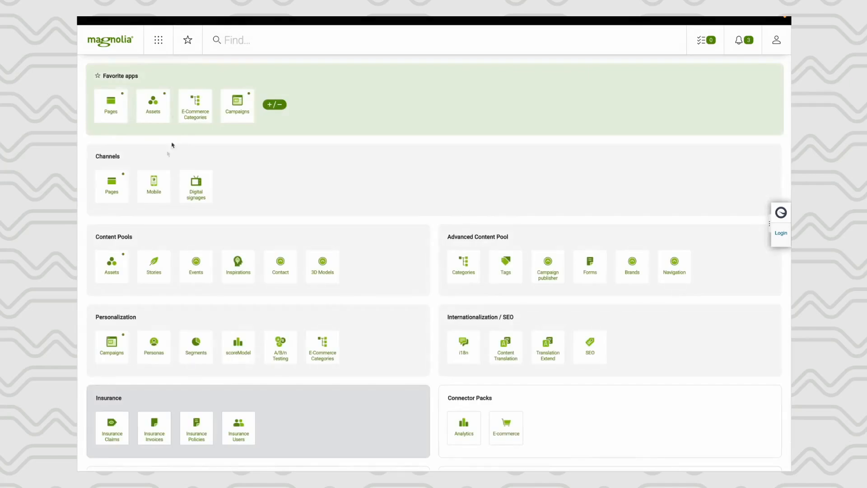
pyautogui.click(120, 113)
pyautogui.doubleClick(129, 168)
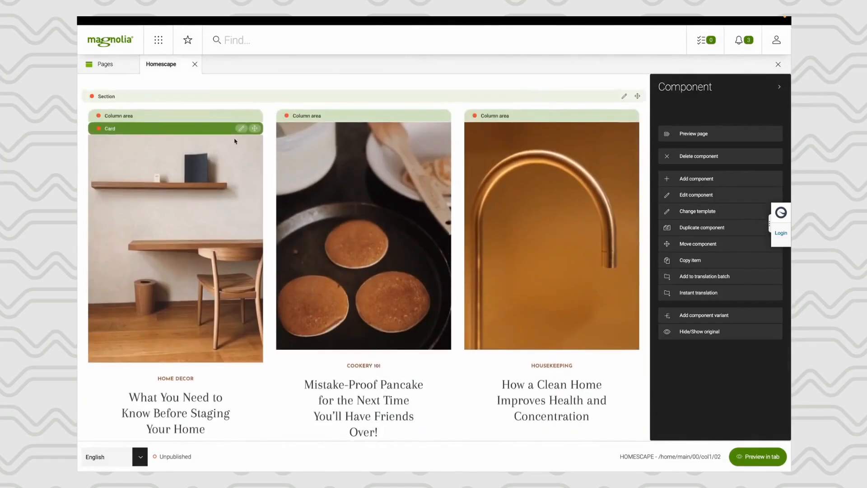
# - Replace the Home Decor card's image with ChristmasFurniture from the content-images folder and save the card
pyautogui.click(241, 128)
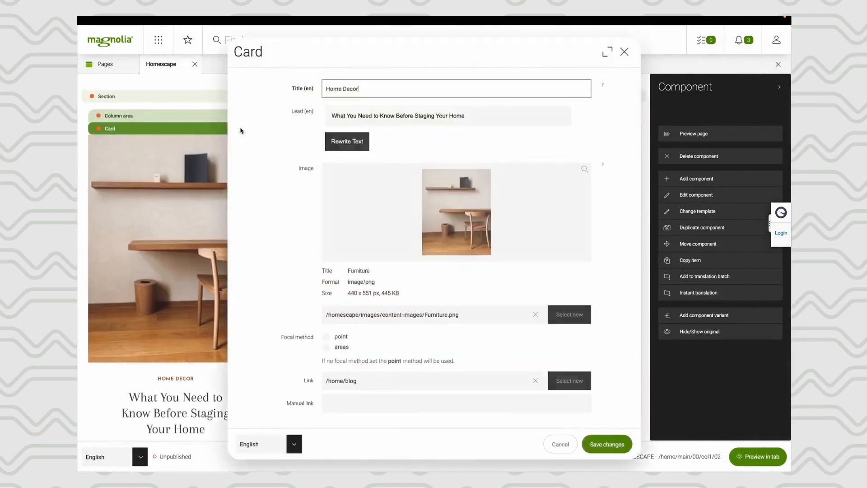
pyautogui.click(574, 316)
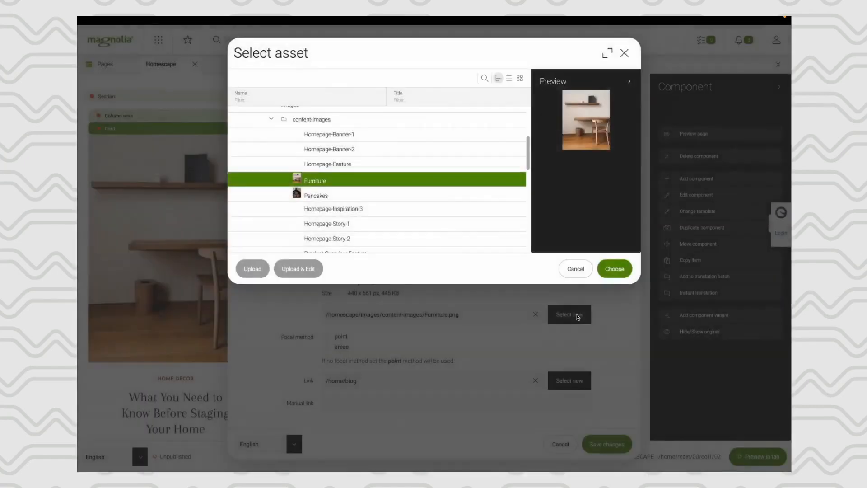
pyautogui.scroll(-5, 389, 207)
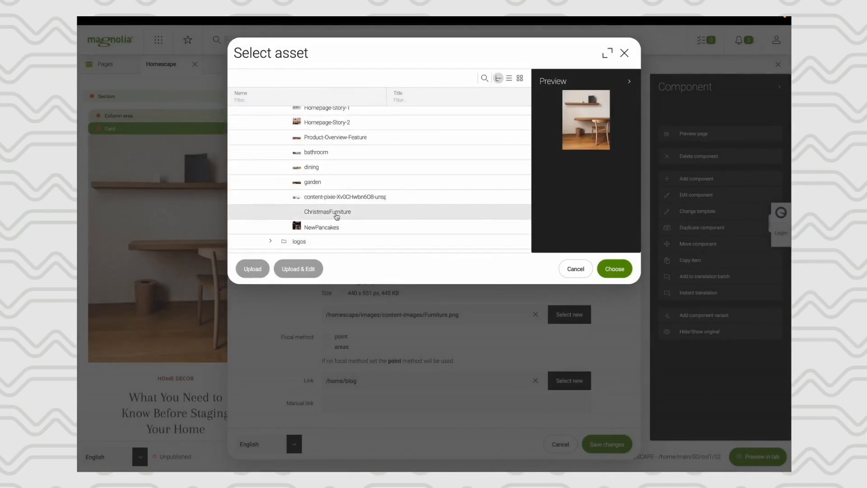
pyautogui.click(337, 215)
pyautogui.click(614, 269)
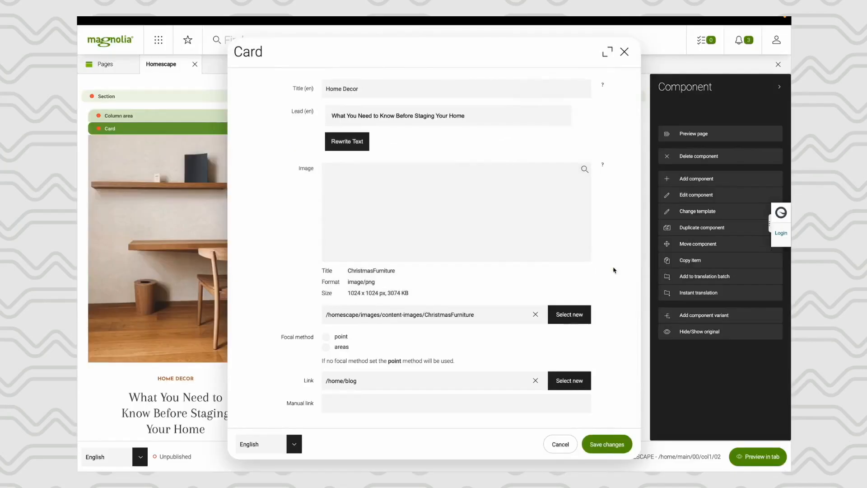
pyautogui.click(603, 443)
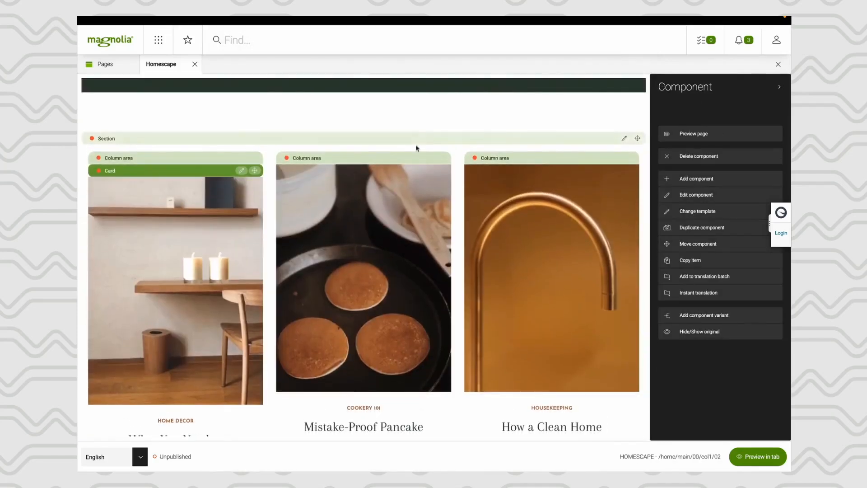
# - Replace the Cookery 101 card's image with NewPancakes from the content-images folder and save the card
pyautogui.click(416, 158)
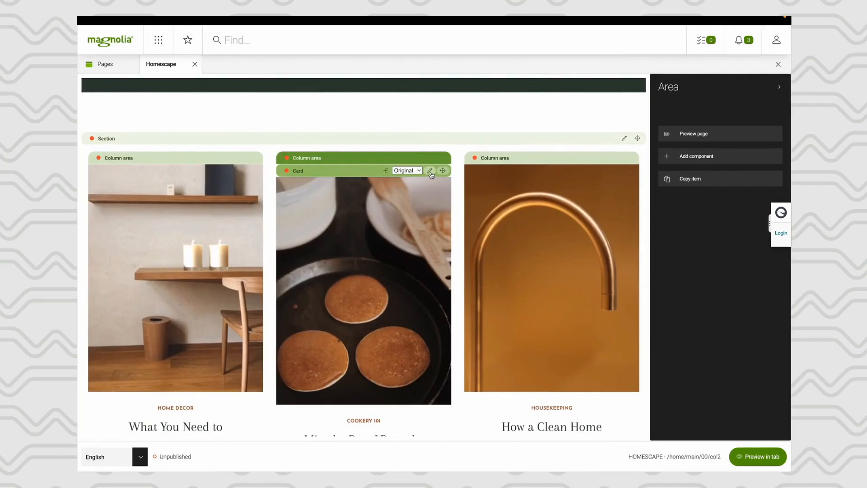
pyautogui.click(430, 171)
pyautogui.click(569, 314)
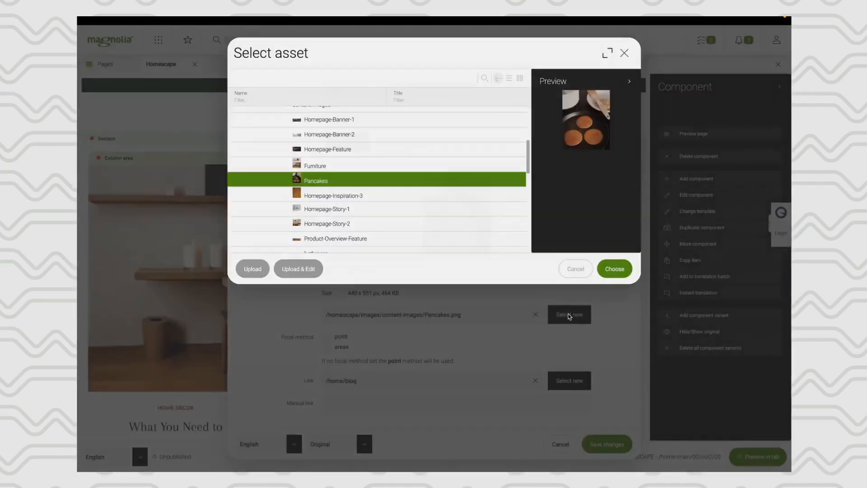
pyautogui.scroll(-1, 343, 191)
pyautogui.scroll(-5, 343, 192)
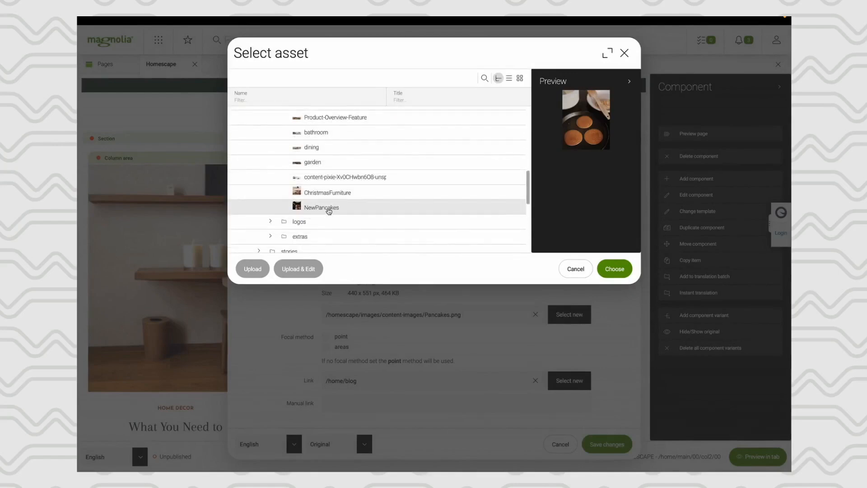
pyautogui.click(329, 209)
pyautogui.click(617, 269)
pyautogui.click(608, 445)
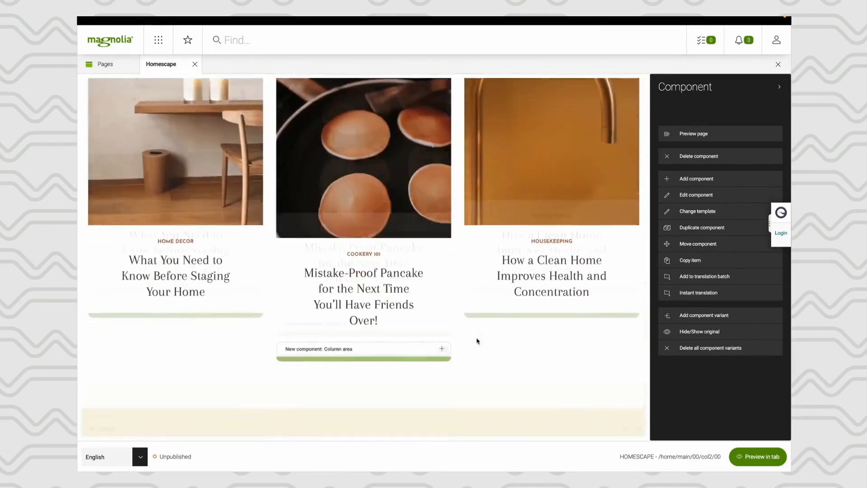
pyautogui.scroll(-6, 478, 341)
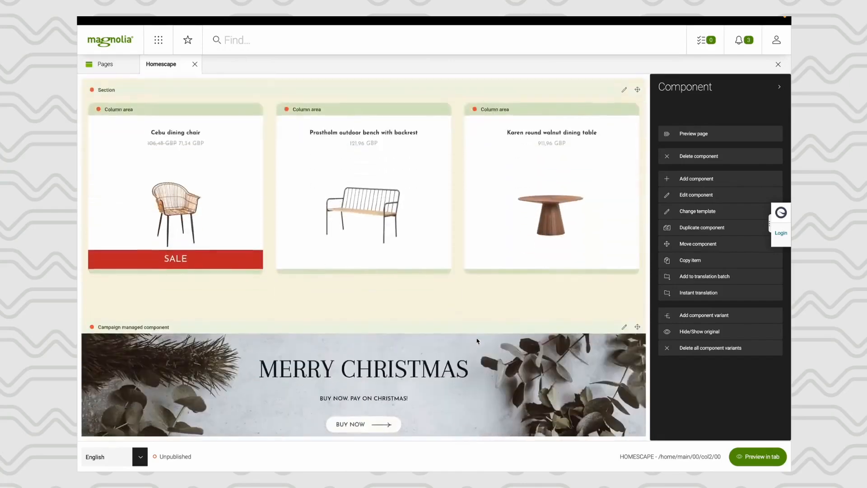
pyautogui.scroll(6, 411, 346)
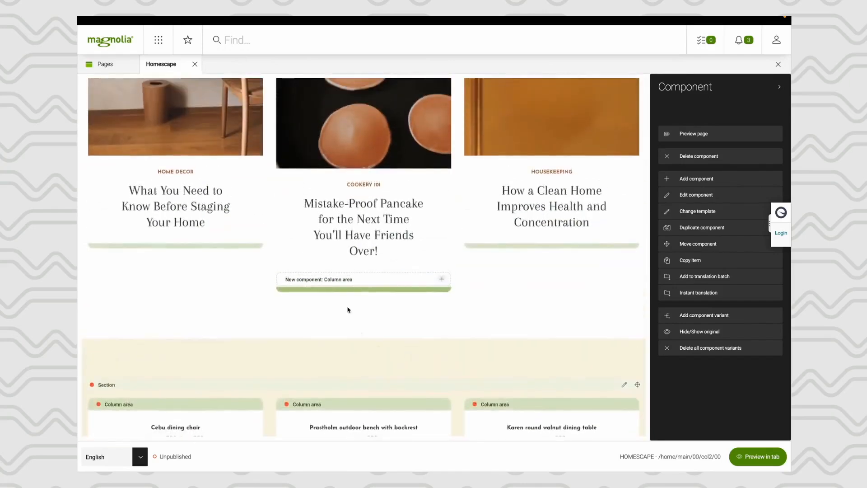
pyautogui.scroll(3, 343, 281)
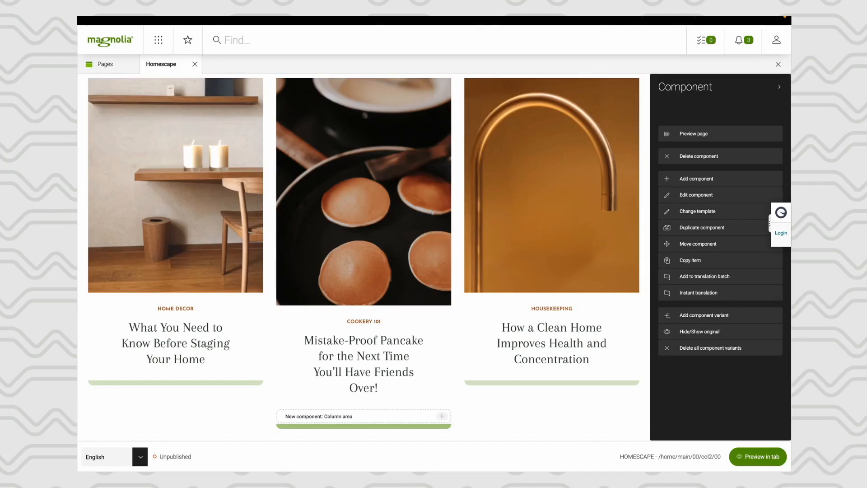
pyautogui.moveTo(253, 17)
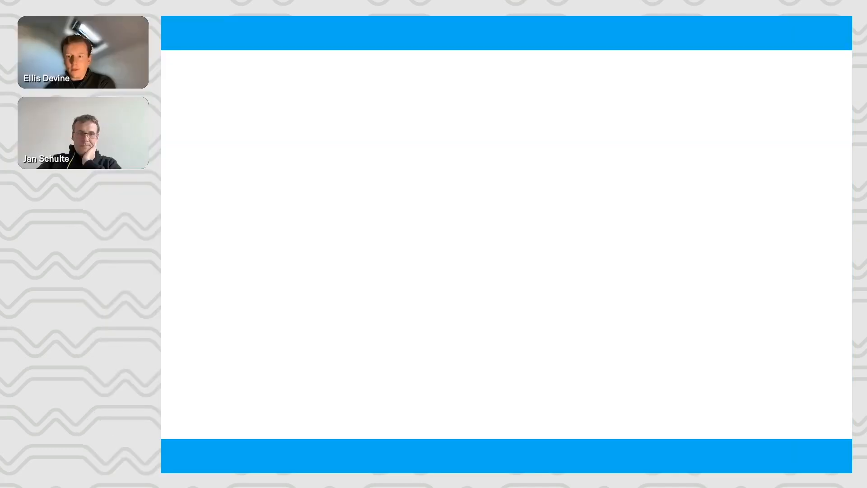